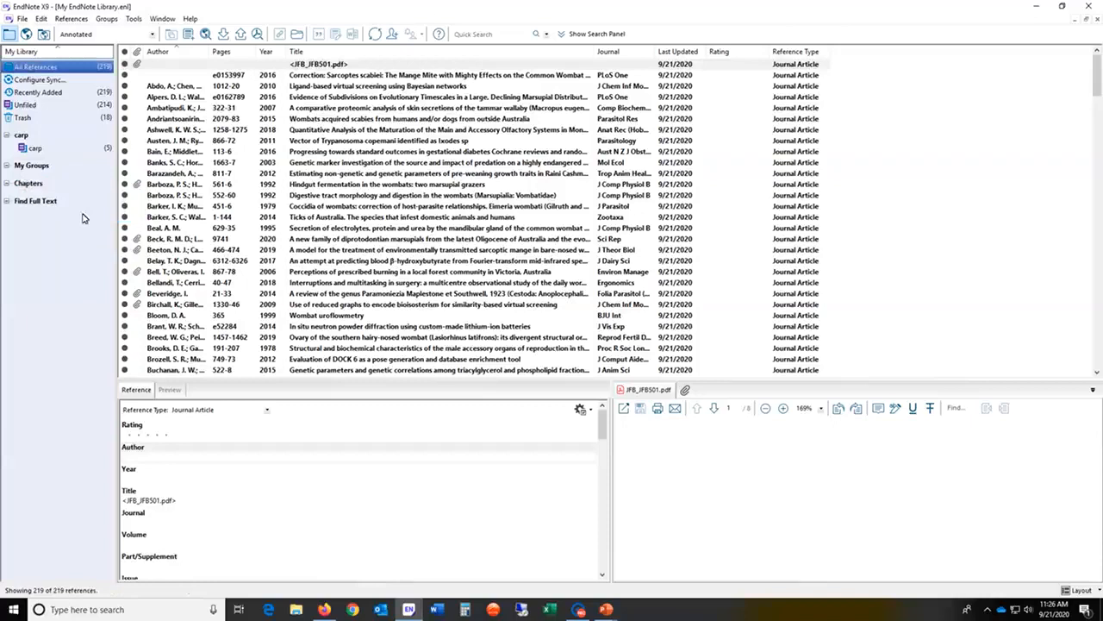
Step: Create a group named Introduction in the Chapters group set
right_click(52, 184)
left_click(79, 190)
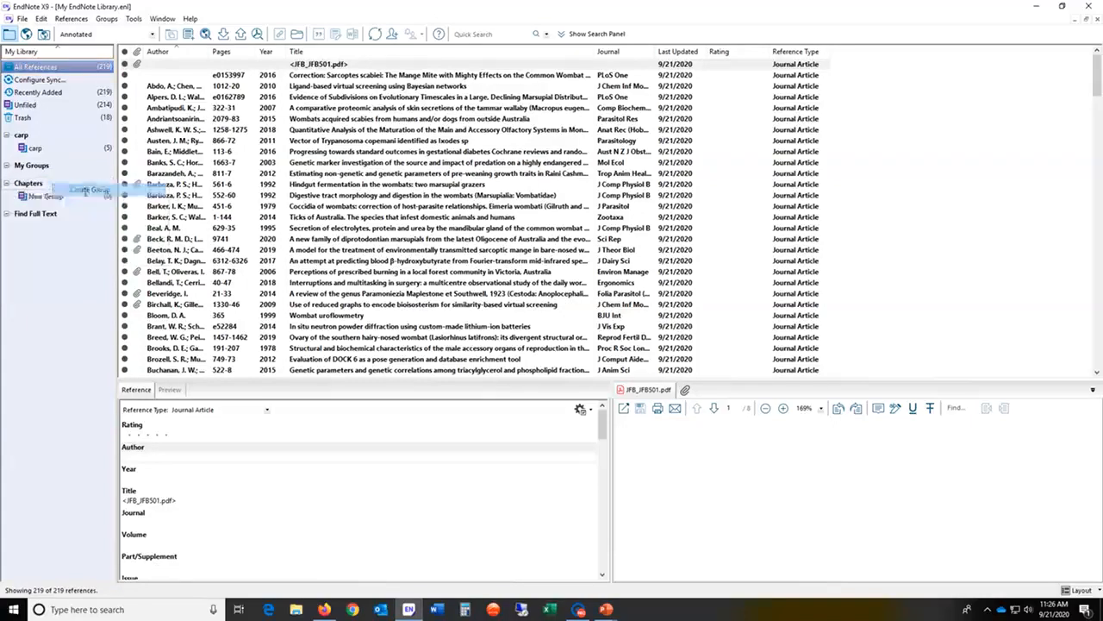
type("Introduction")
key("Return")
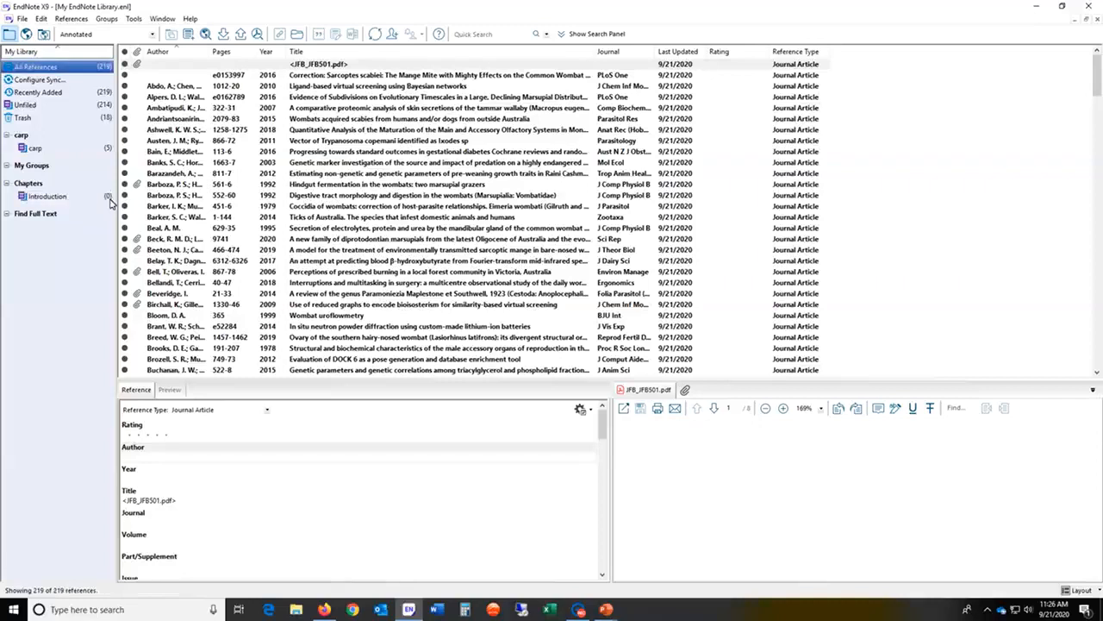
Step: Add a group named Results to the Chapters group set
right_click(91, 201)
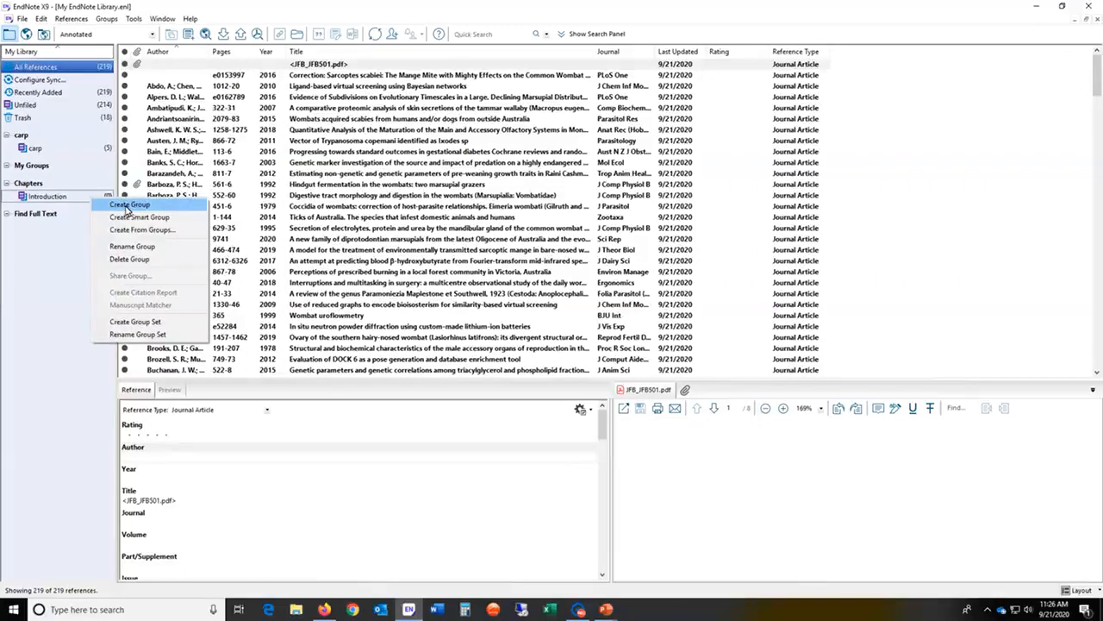
left_click(127, 207)
type("Result")
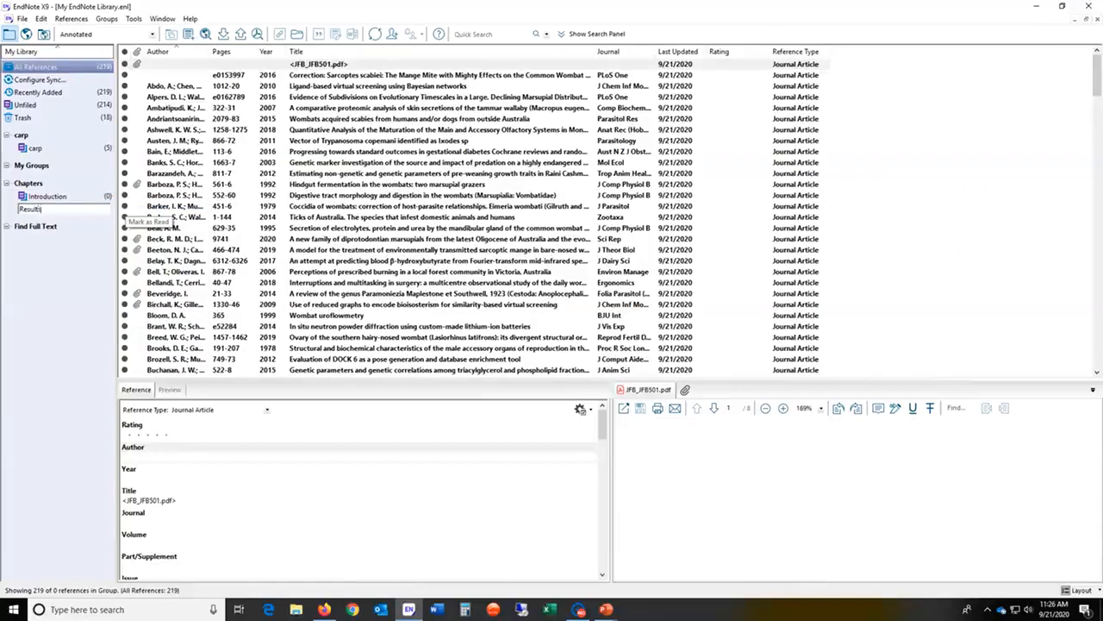
type("s")
key("Return")
Step: Add a group named Discussion to the Chapters group set
right_click(55, 207)
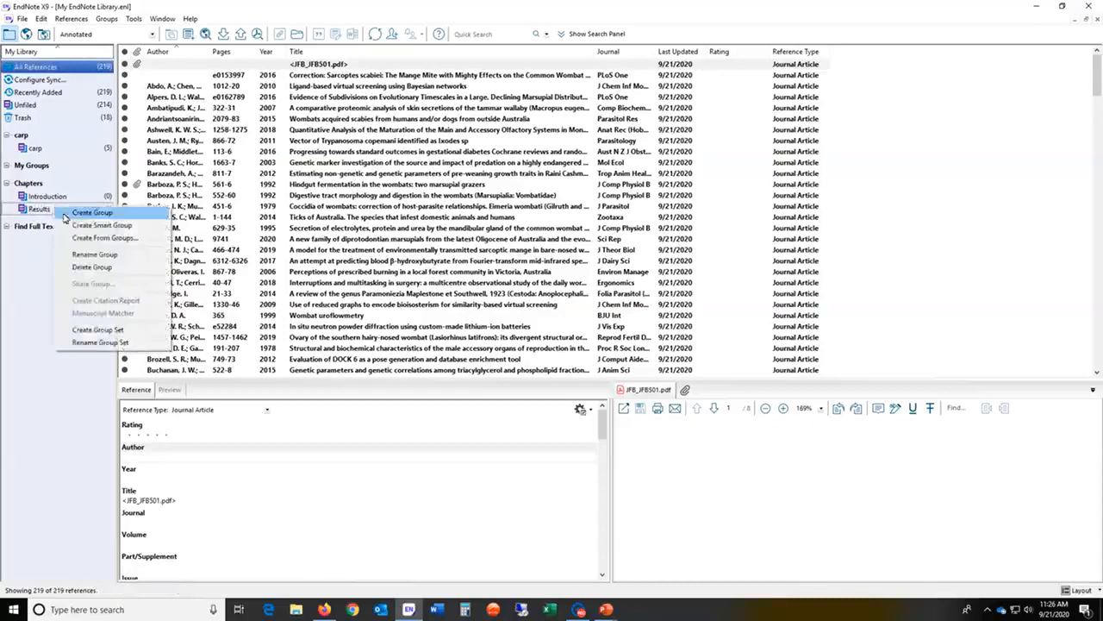
left_click(79, 213)
type("Discussio")
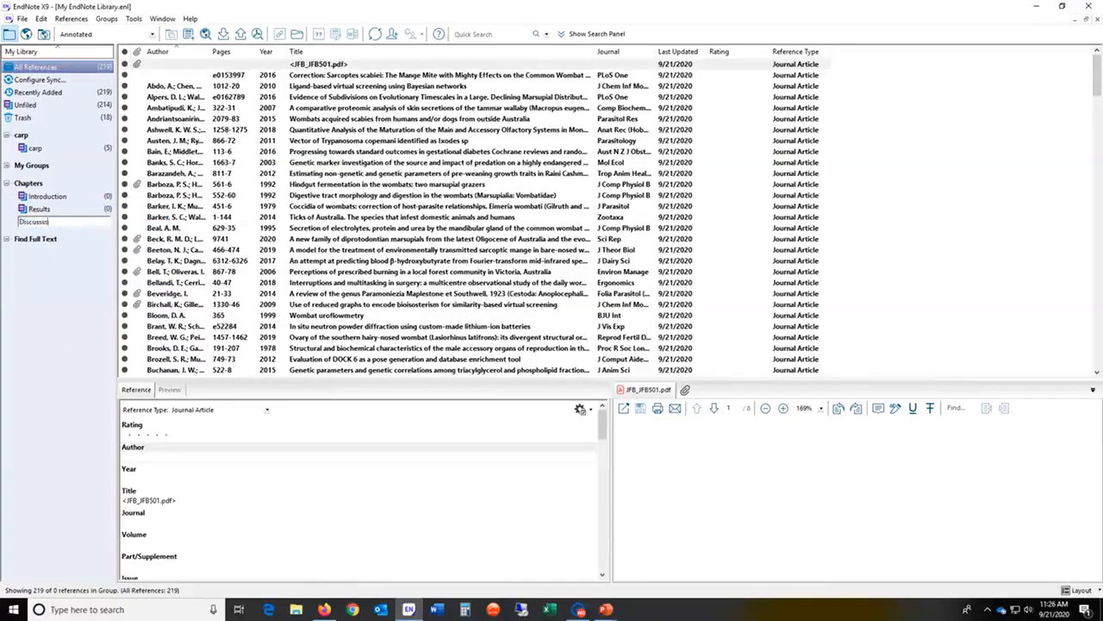
type("n")
key("Return")
Step: Add a group named Theory to the Chapters group set
right_click(55, 209)
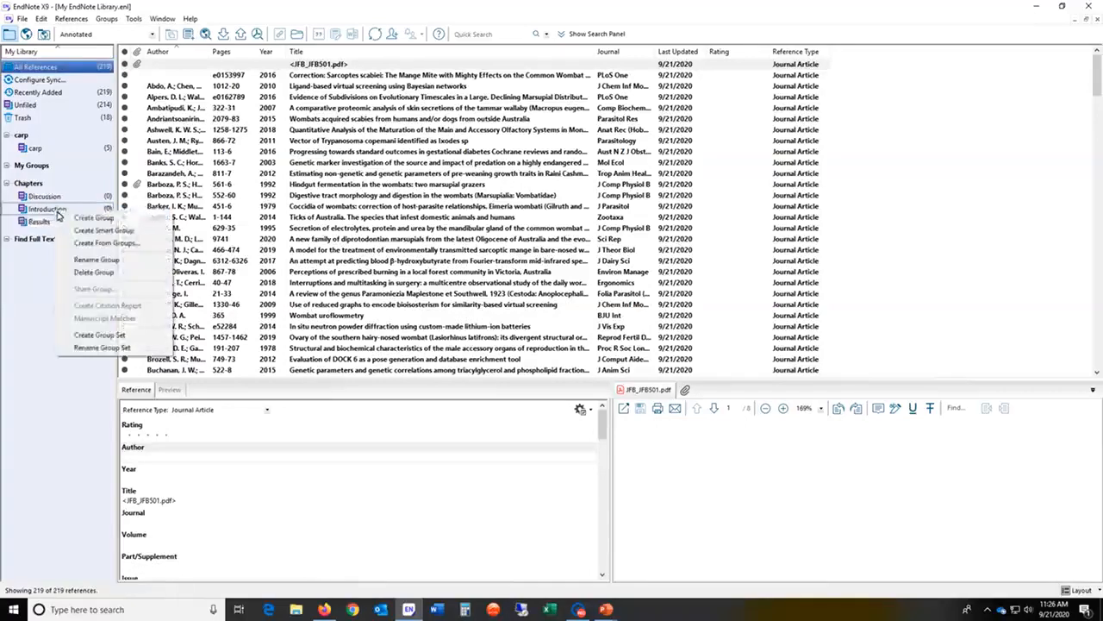
left_click(79, 214)
type("Theor")
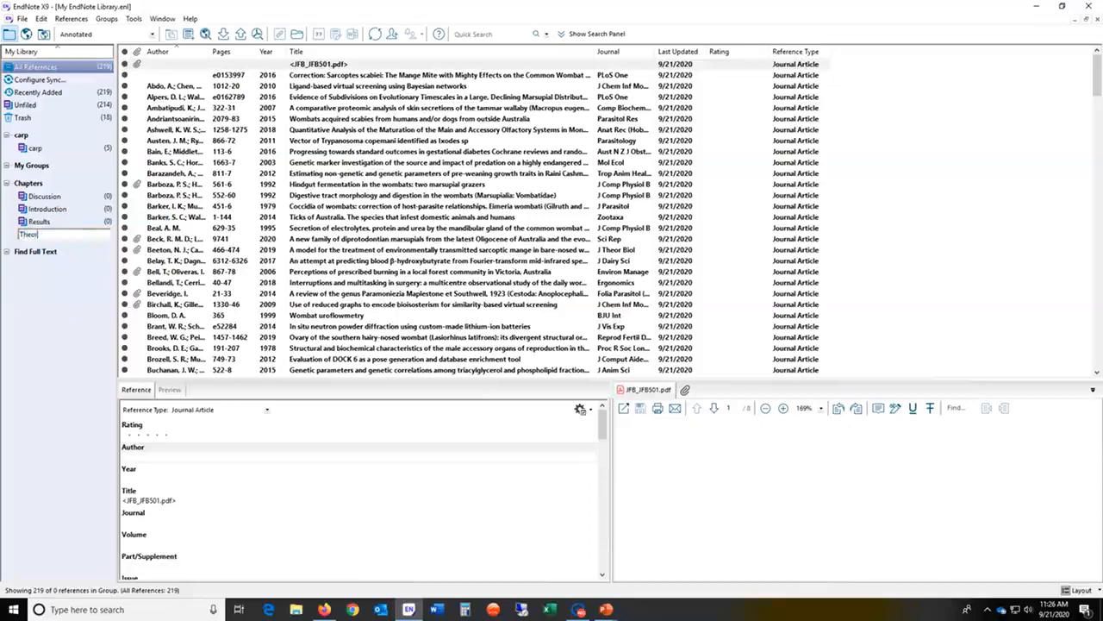
type("y")
key("Return")
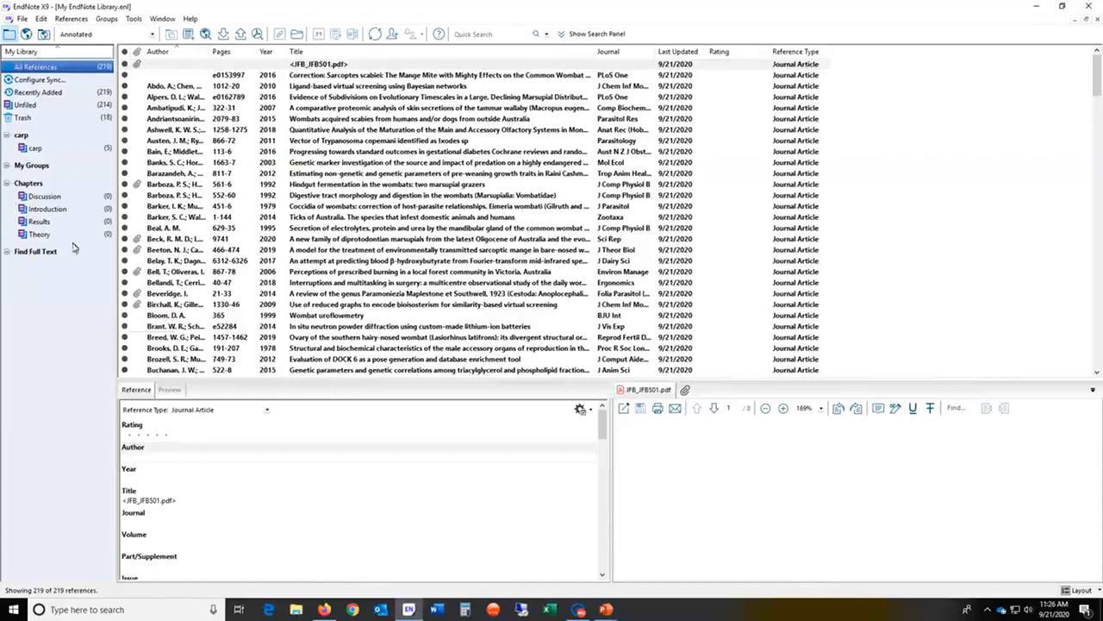
Step: Create a group named Tasmania in the My Groups set
right_click(50, 168)
left_click(69, 175)
type("Tasmania")
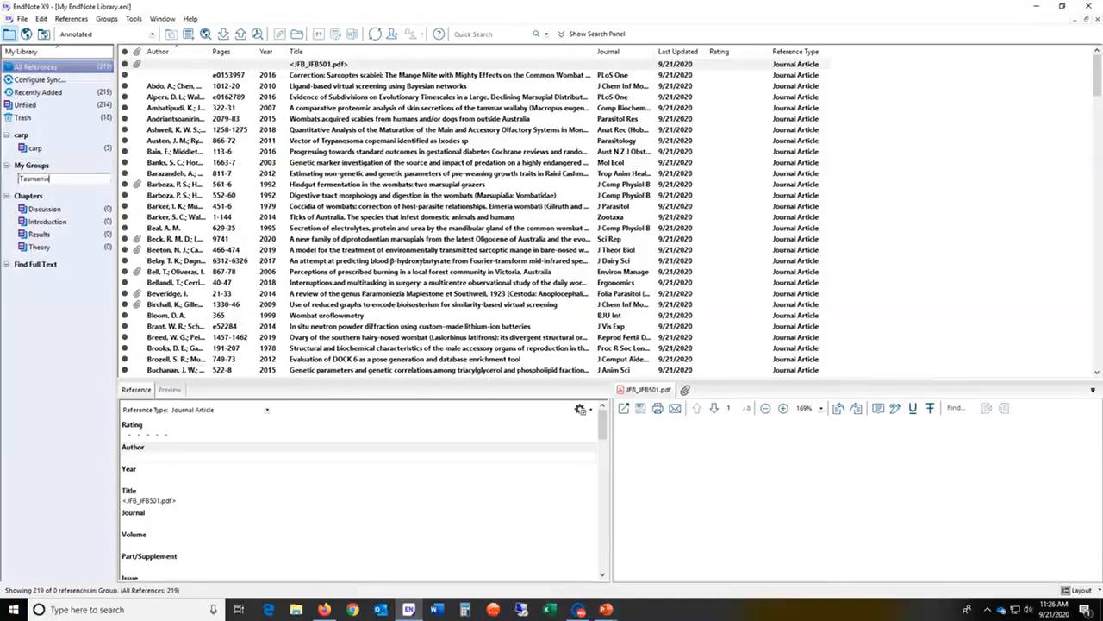
key("Return")
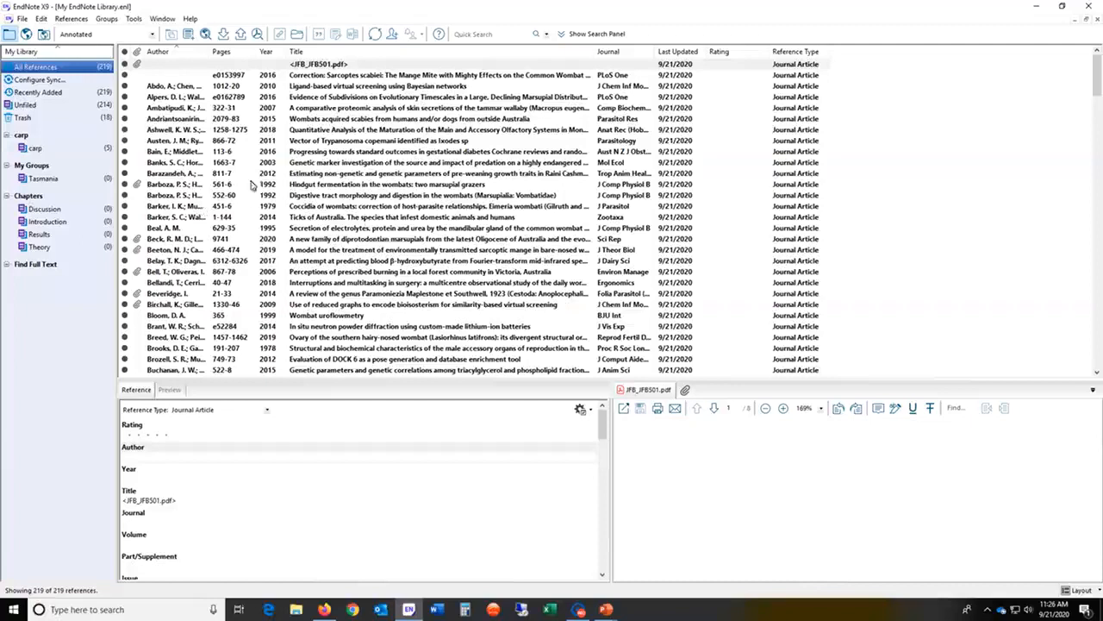
Step: Add the 2003 Mol Ecol reference "Genetic marker investigation of the source and impact of predation" to the Introduction group
left_click(306, 136)
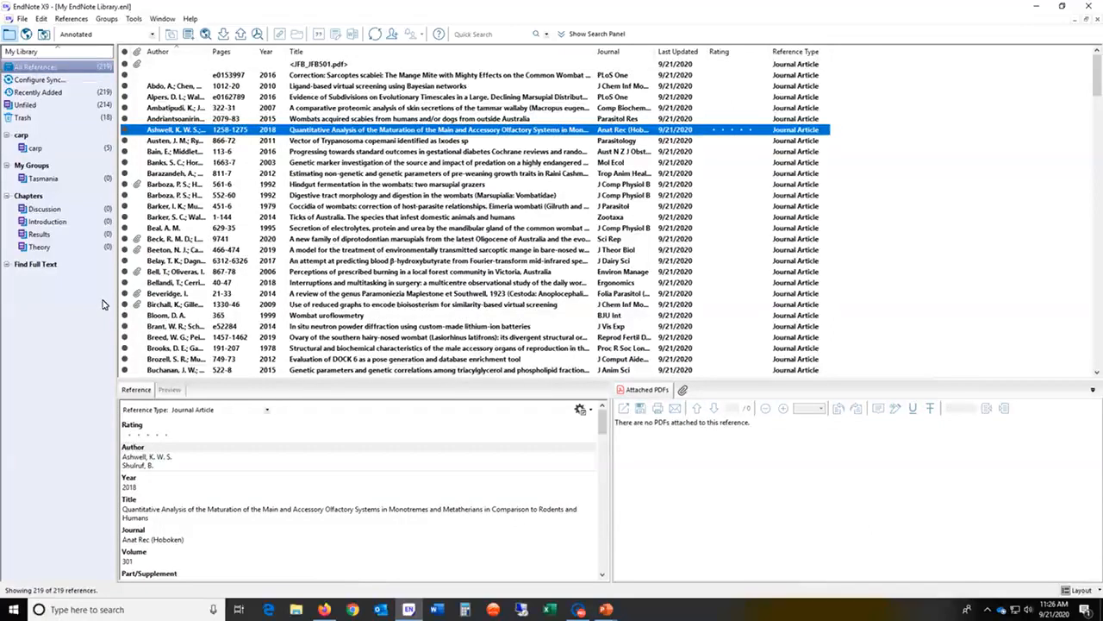
left_click(320, 164)
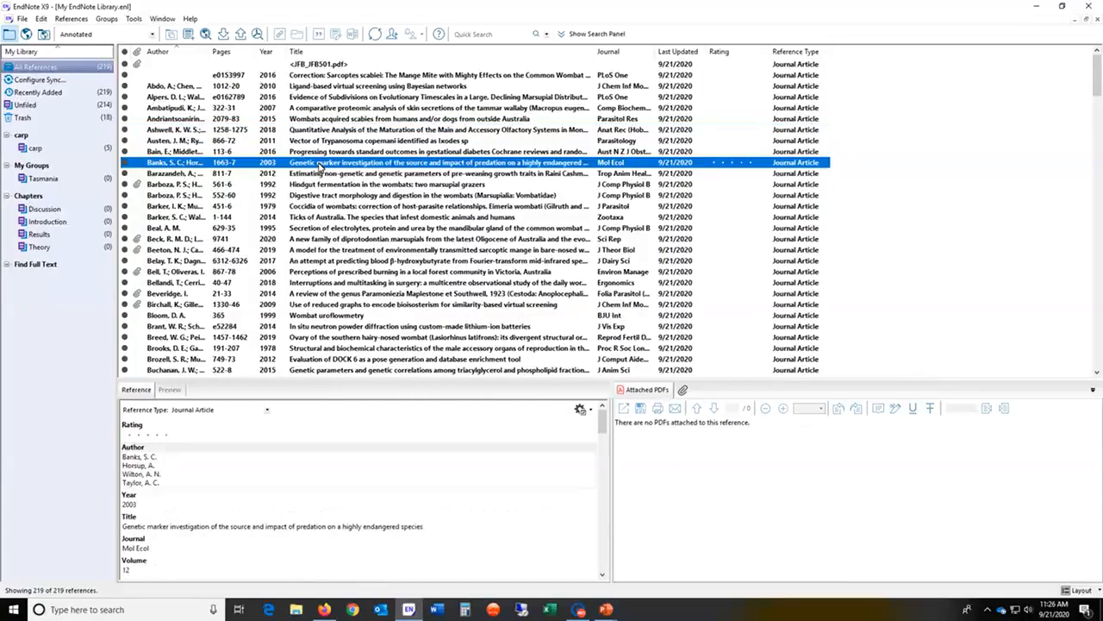
left_click_drag(320, 165, 49, 226)
Step: Add the "Coccidia of wombats" and "Ticks of Australia" references together to the Introduction group
left_click(322, 216)
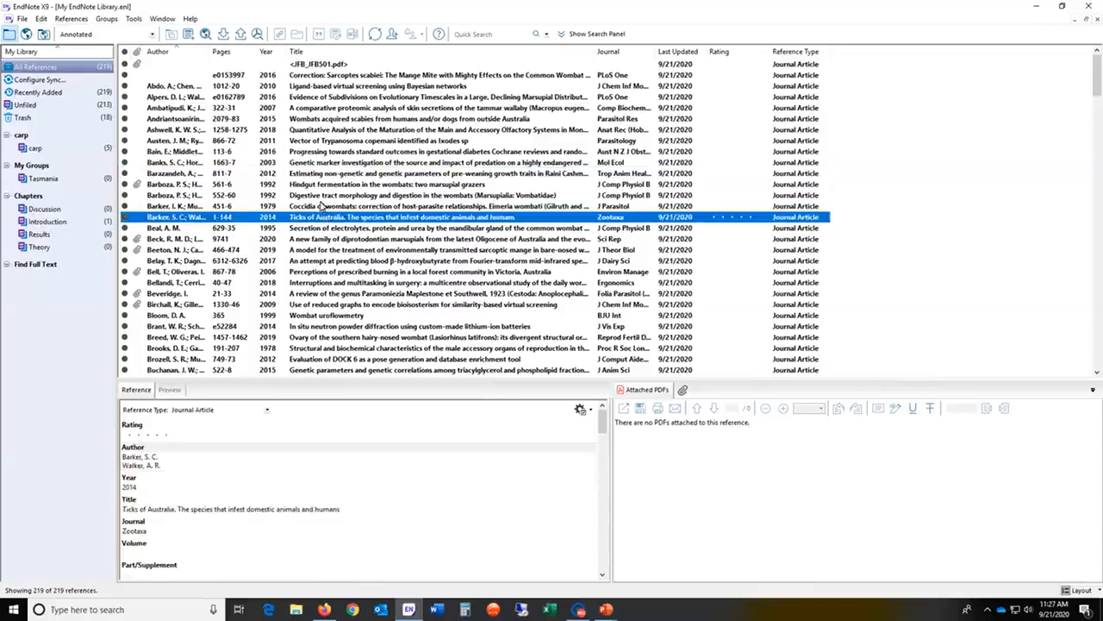
left_click(321, 208, "ctrl")
left_click_drag(322, 209, 43, 222)
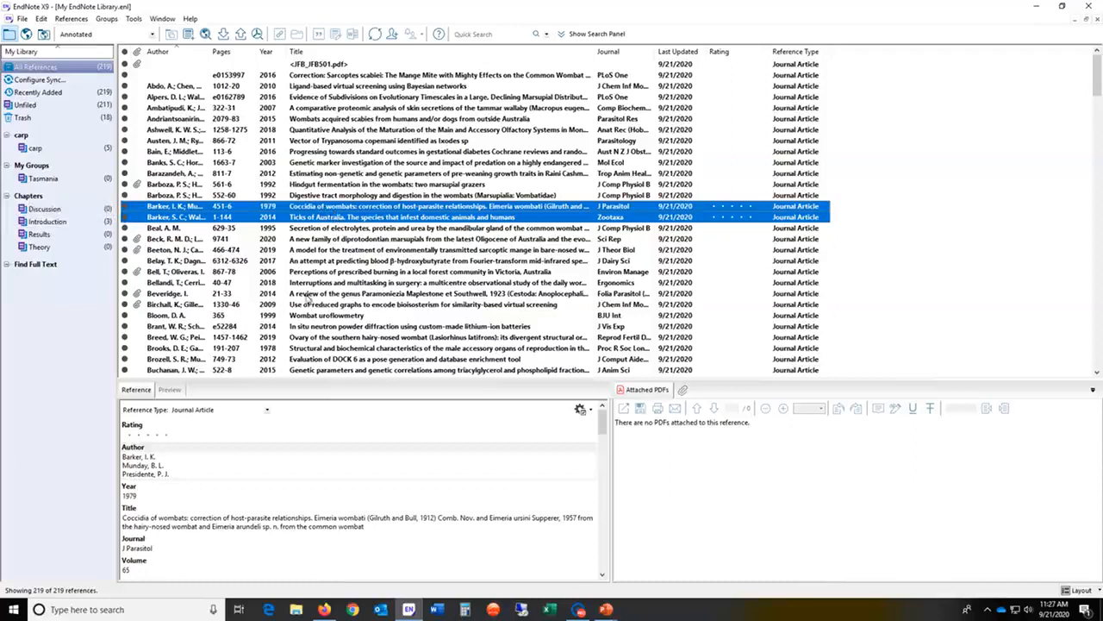
Step: Add the 2019 reference "Ovary of the southern hairy-nosed wombat" to the Introduction group
left_click(318, 338)
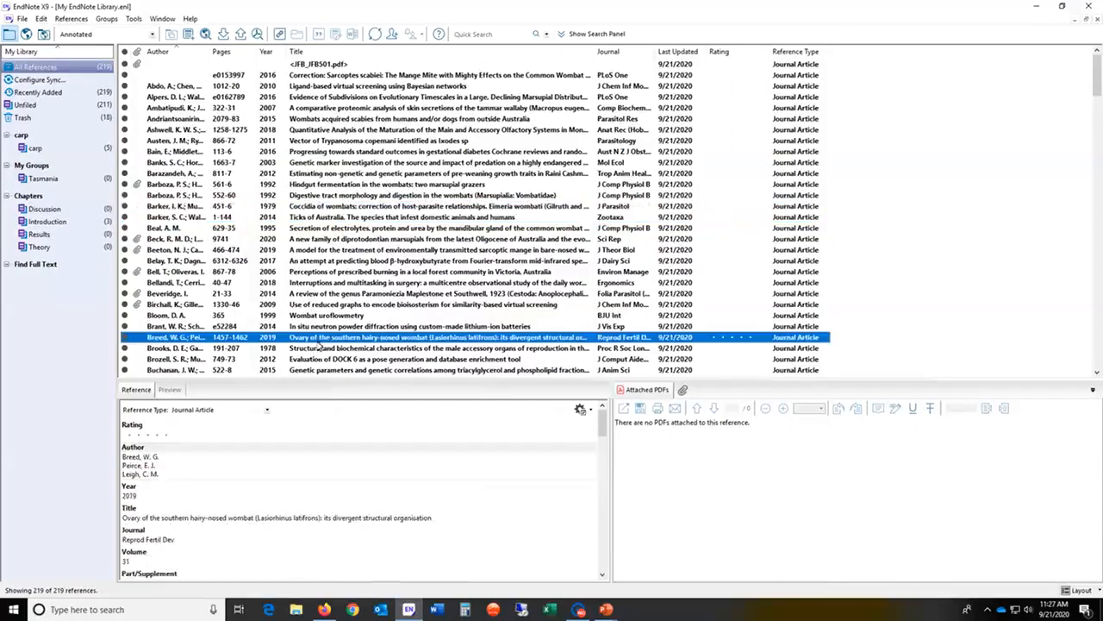
right_click(322, 337)
mouse_move(377, 303)
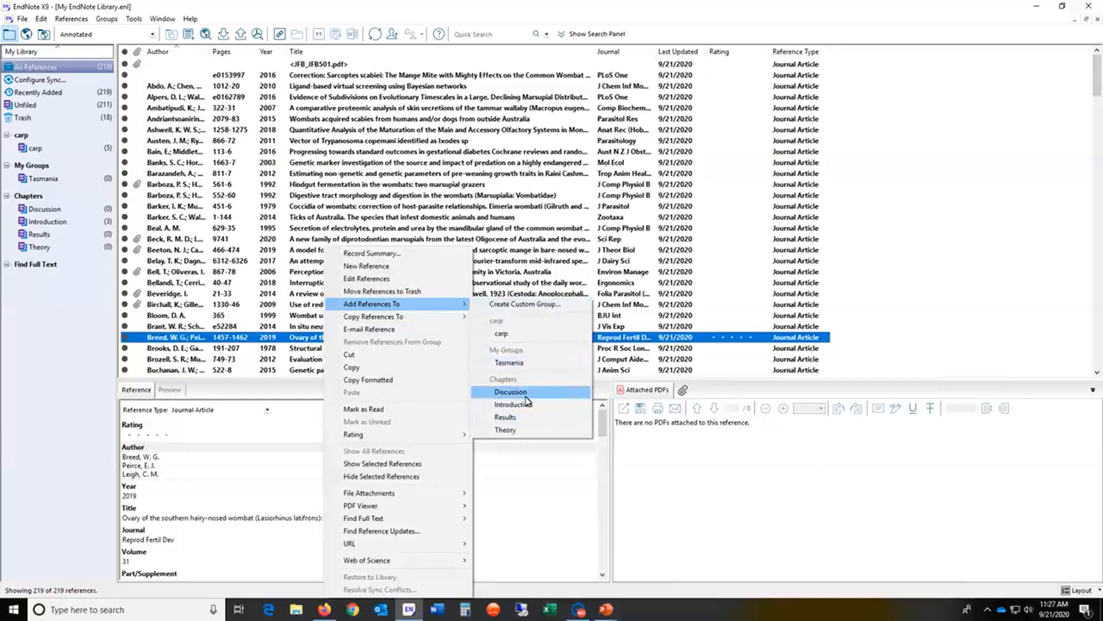
left_click(521, 404)
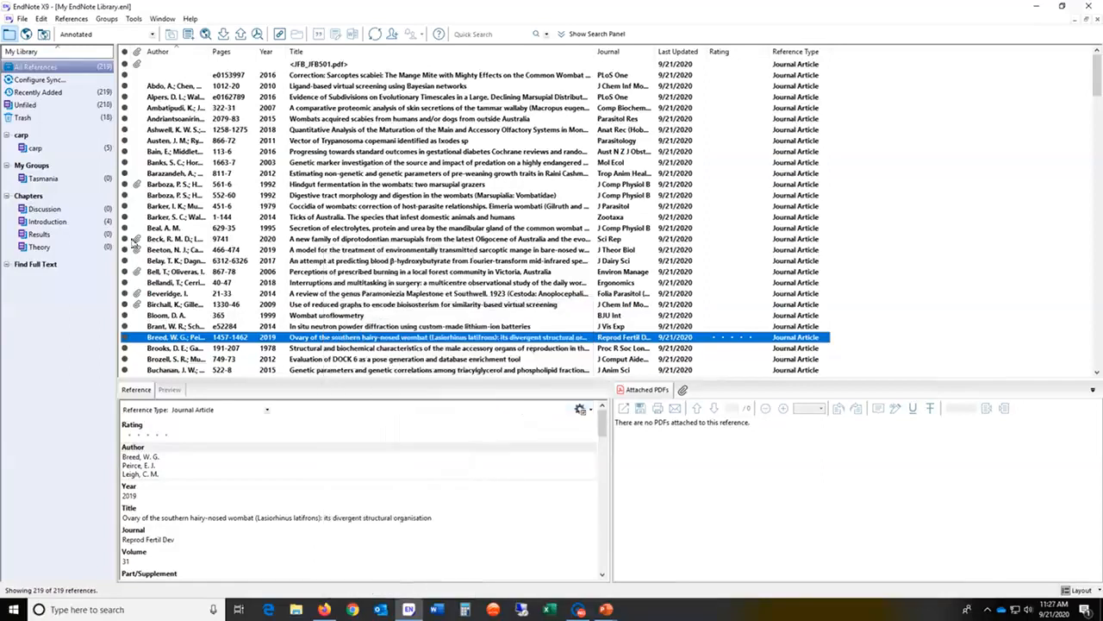
Step: Open the Introduction group and remove the "Ticks of Australia" reference from it
left_click(78, 223)
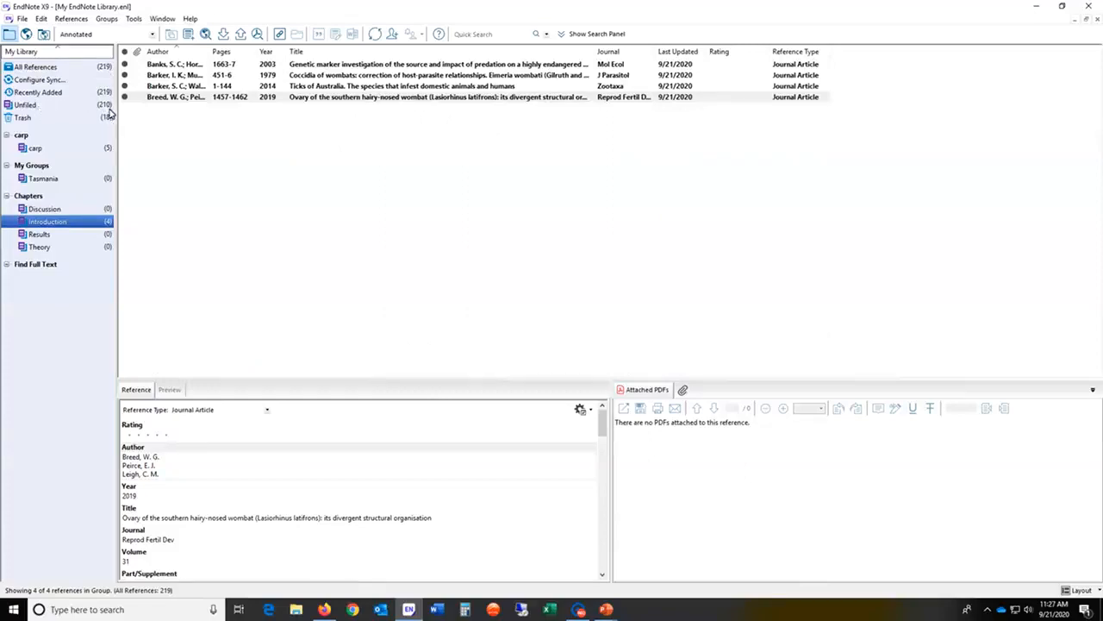
left_click(325, 87)
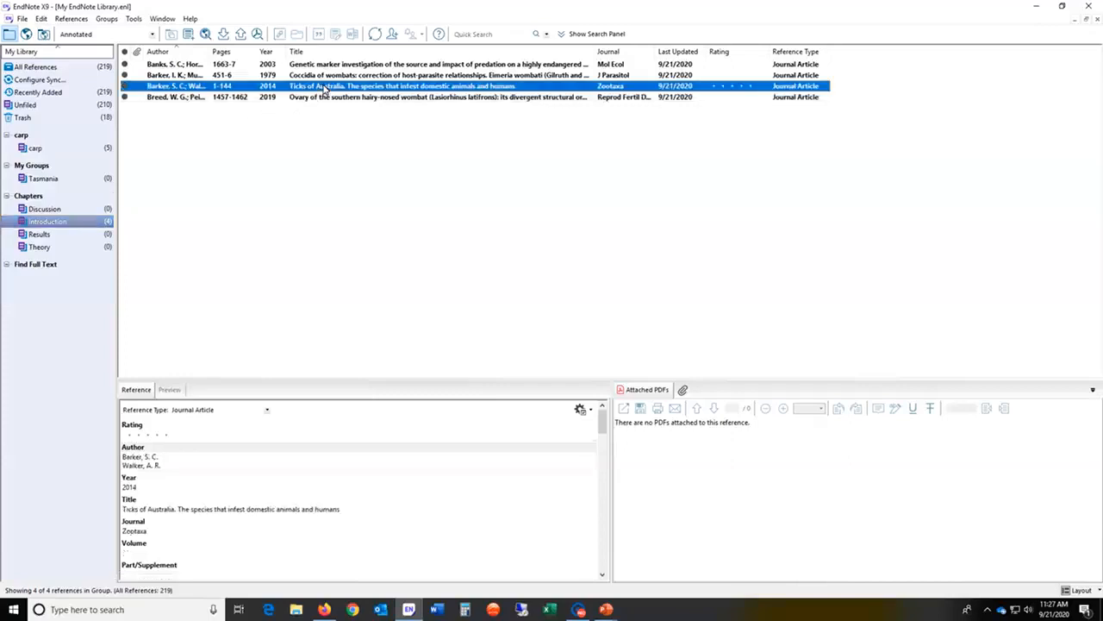
key("Delete")
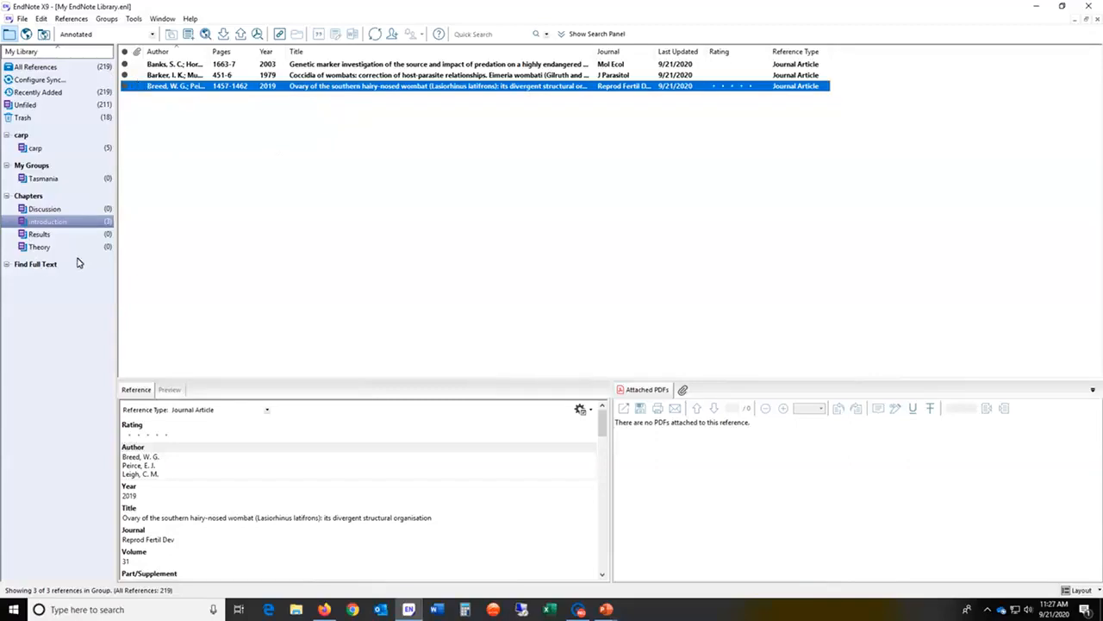
Step: Show all references again and enlarge the reference details area by shrinking the reference list
left_click(101, 69)
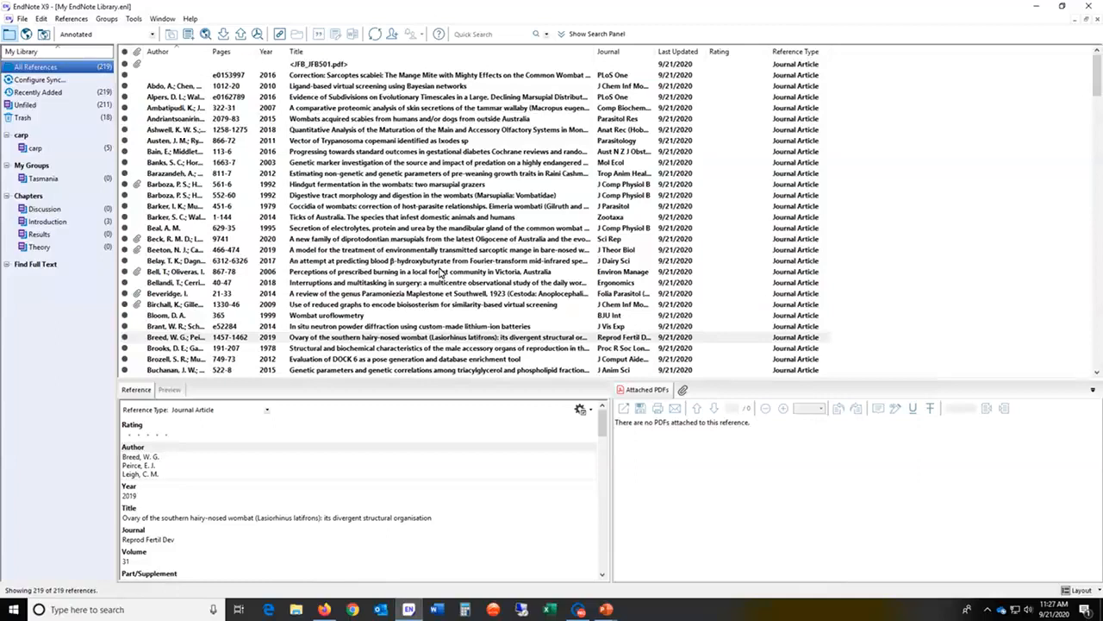
left_click_drag(608, 378, 586, 223)
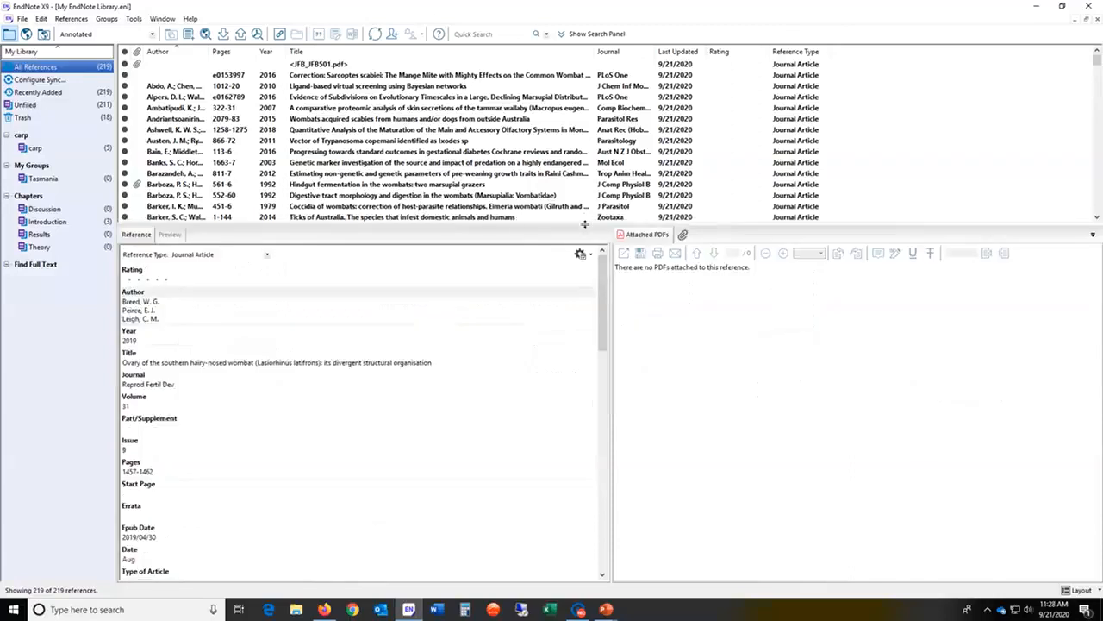
left_click(129, 238)
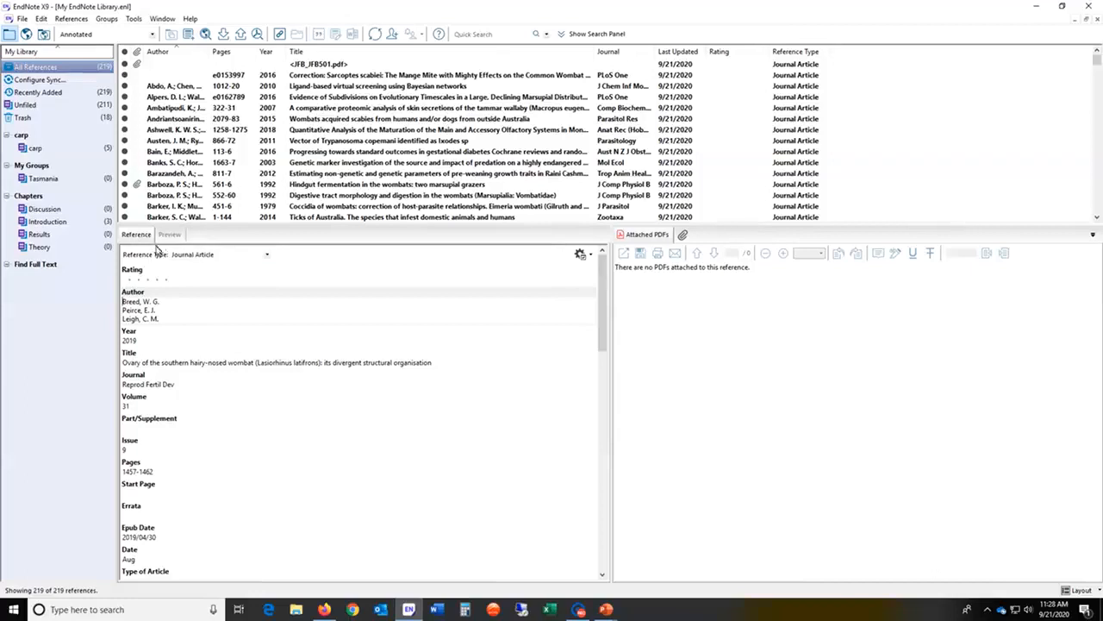
Step: Enter "souther hairy-nosed" as the Label of the southern hairy-nosed wombat ovary reference
left_click_drag(603, 308, 596, 492)
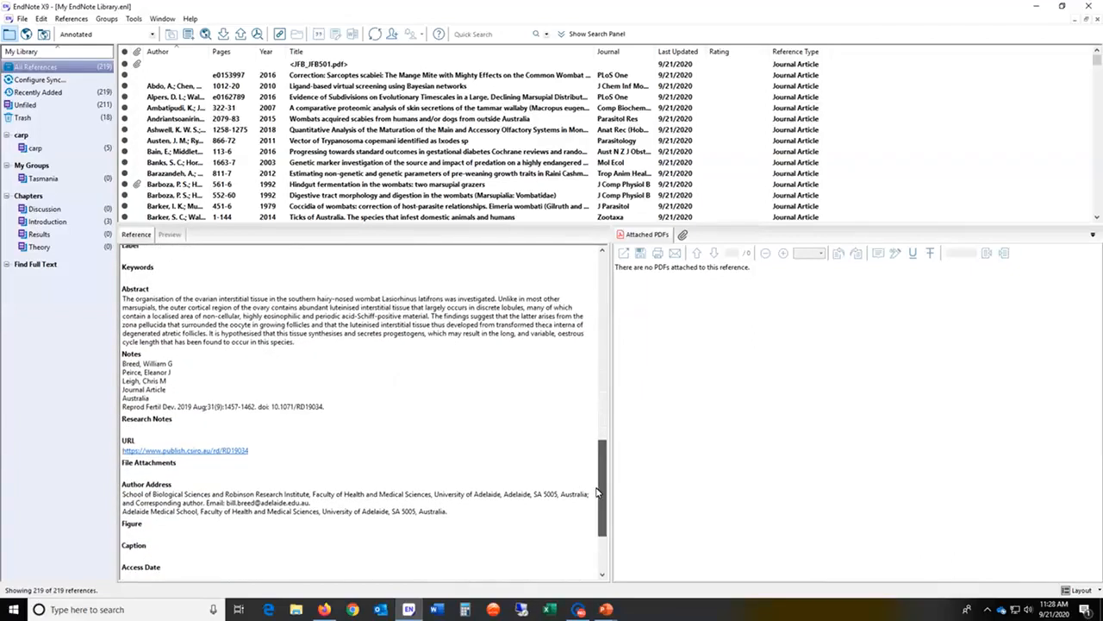
mouse_move(596, 491)
left_mouse_down()
mouse_move(616, 404)
mouse_move(615, 487)
left_mouse_up()
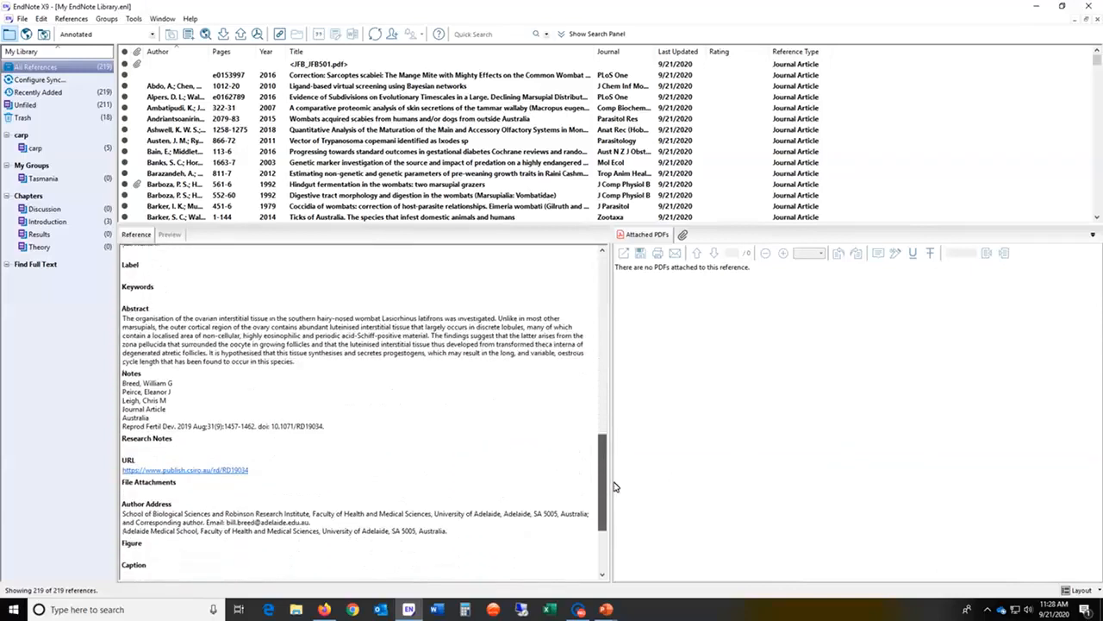
left_click(128, 276)
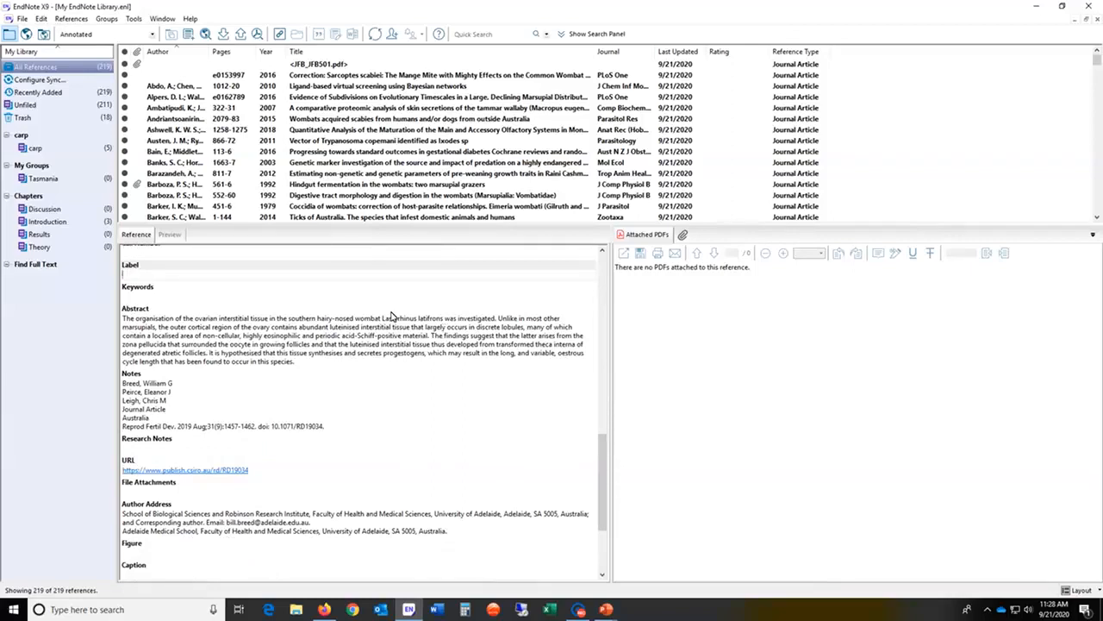
type("souther hairy-nosed")
Step: Enter the Research Notes text "There is a good plot or graphic in this article." for the same reference
left_click(169, 447)
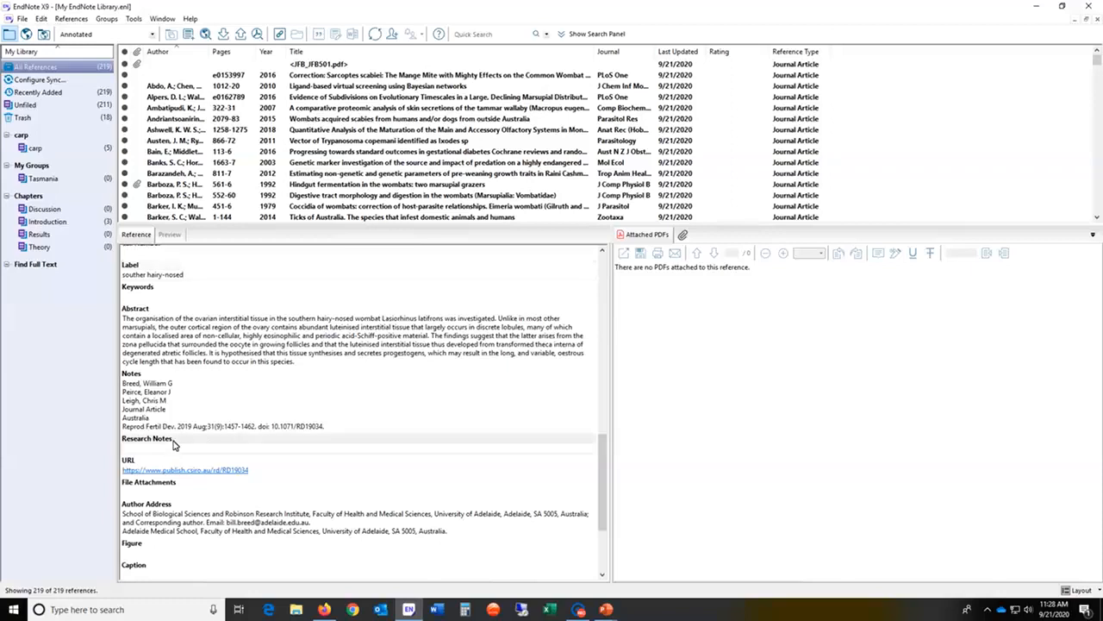
type("THere")
type("raphi")
Step: Hide the Rating and Reference Type columns in the reference list
right_click(855, 56)
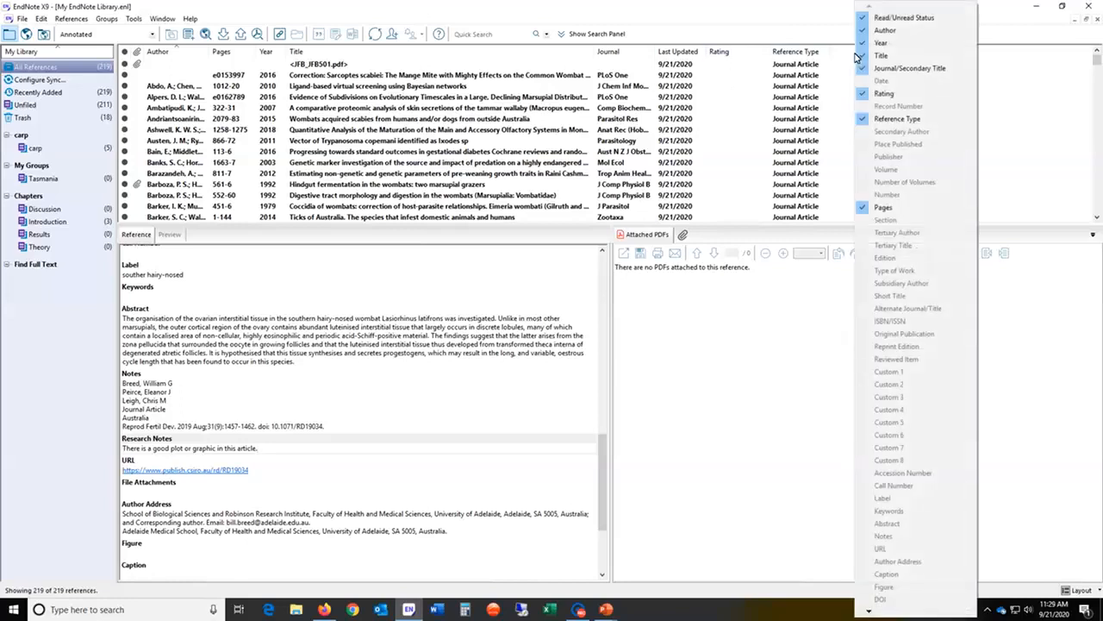
left_click(873, 93)
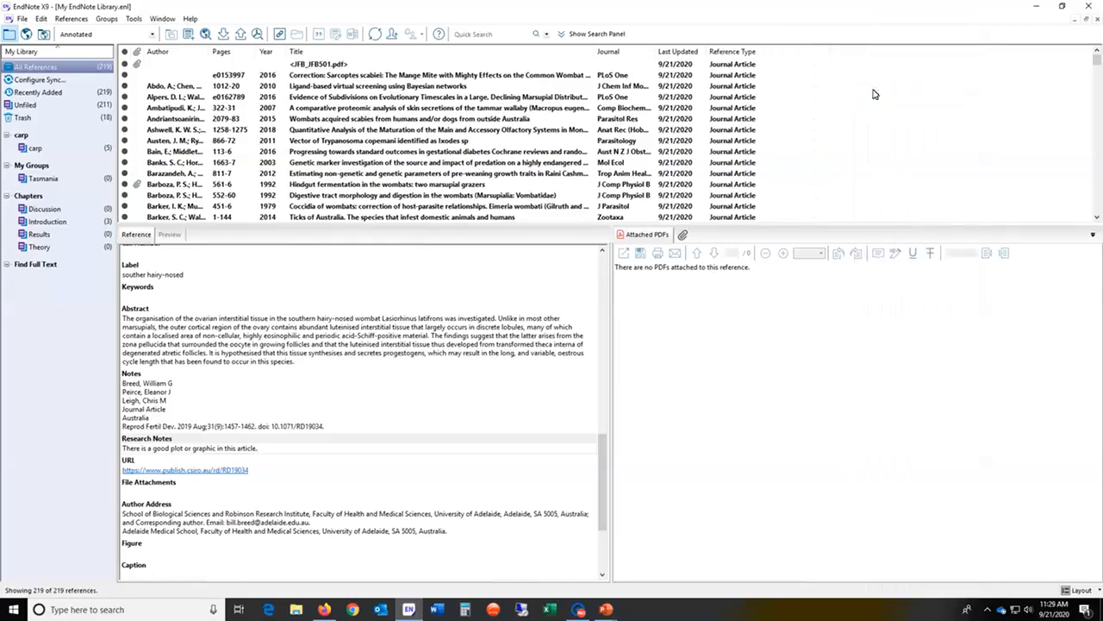
right_click(792, 57)
left_click(826, 118)
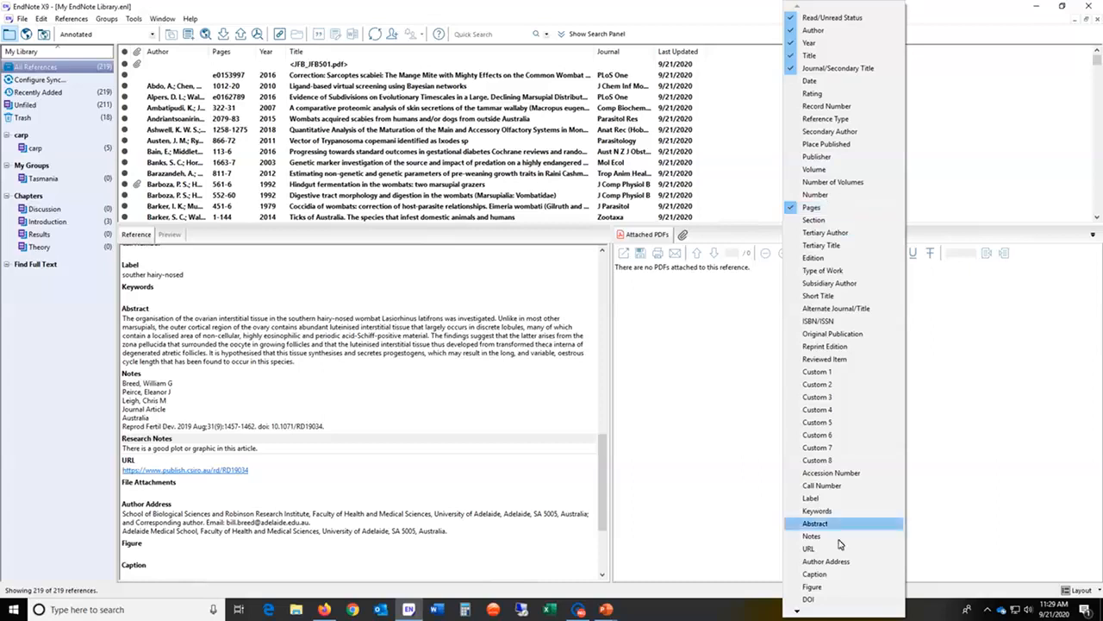
Step: Show the Label and Research Notes columns in the reference list
left_click(810, 498)
right_click(796, 54)
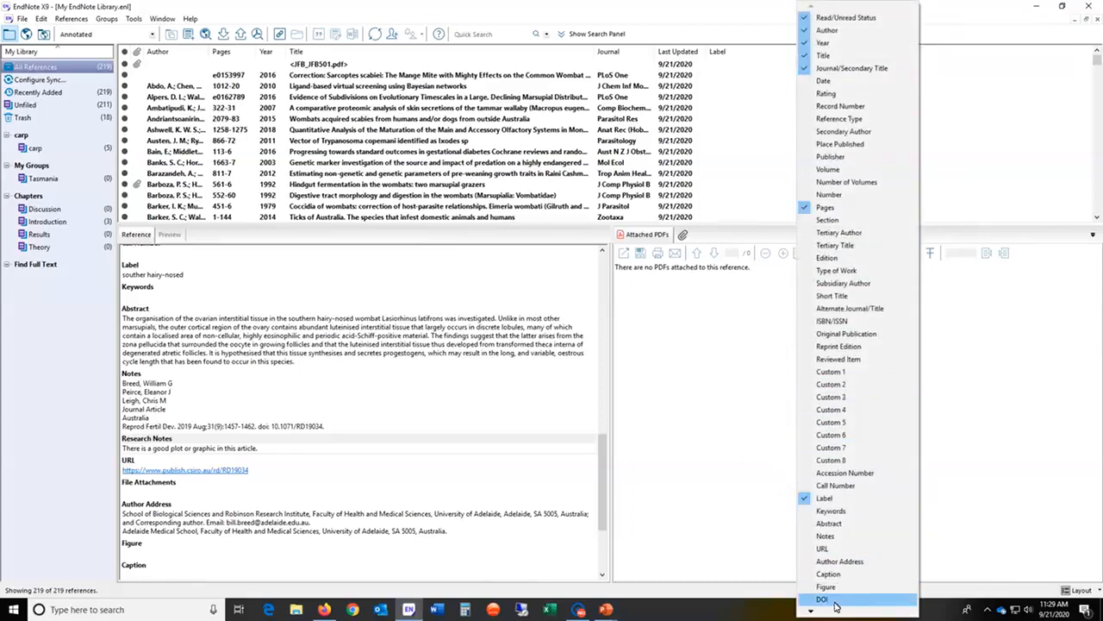
mouse_move(825, 612)
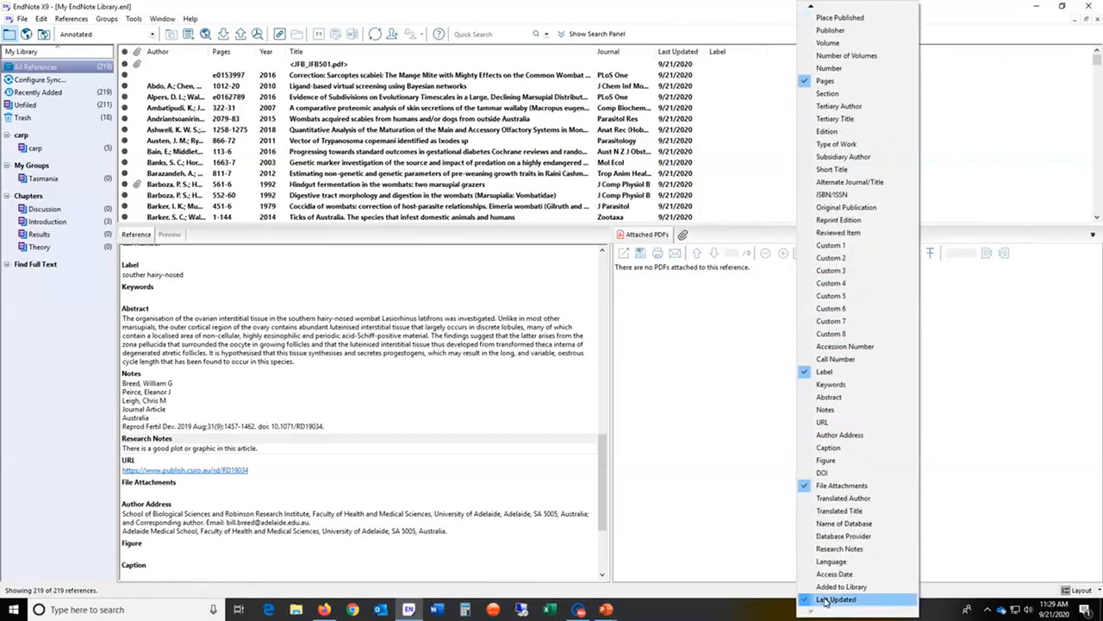
left_click(852, 548)
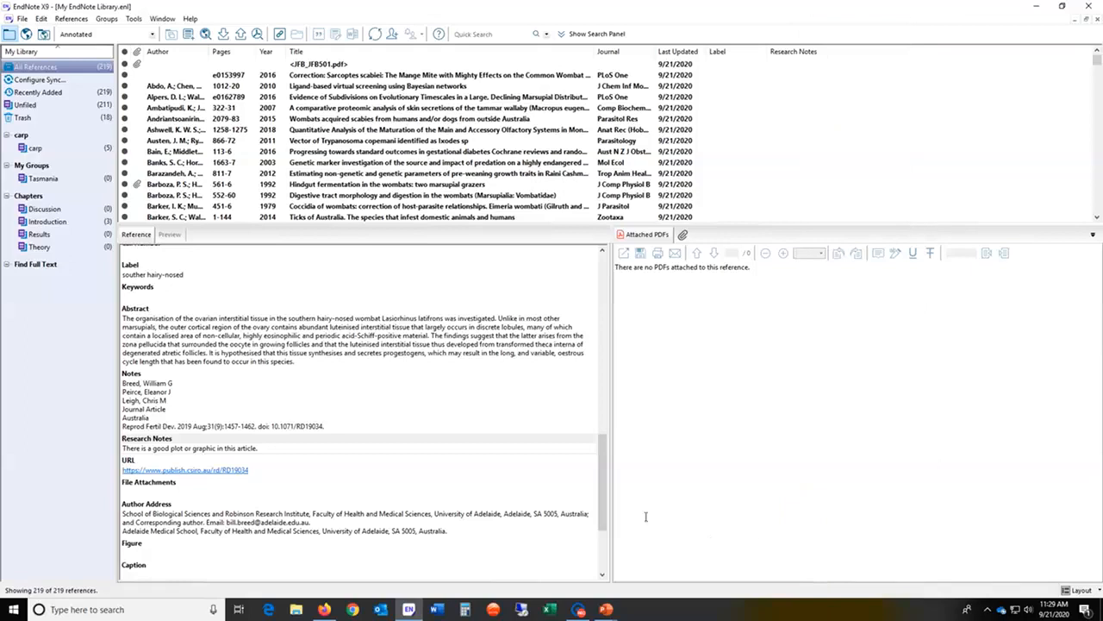
left_click(863, 86)
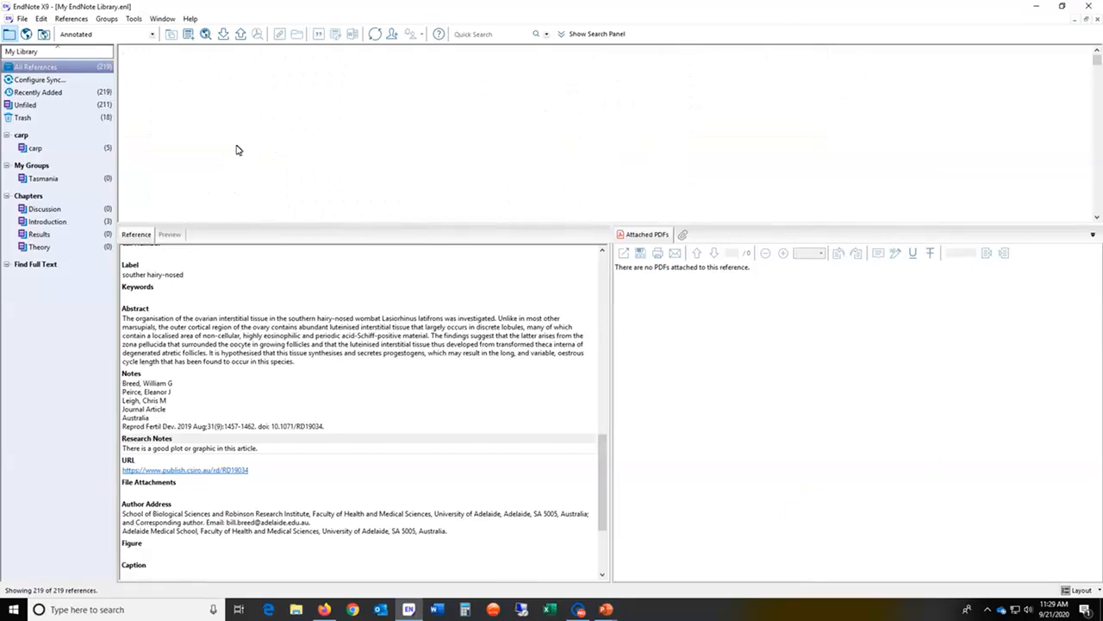
Step: Widen the Research Notes column so the full note of the southern hairy-nosed wombat ovary reference fits
left_click(237, 144)
scroll(622, 130, "down", 7)
scroll(623, 130, "up", 1)
left_click(740, 111)
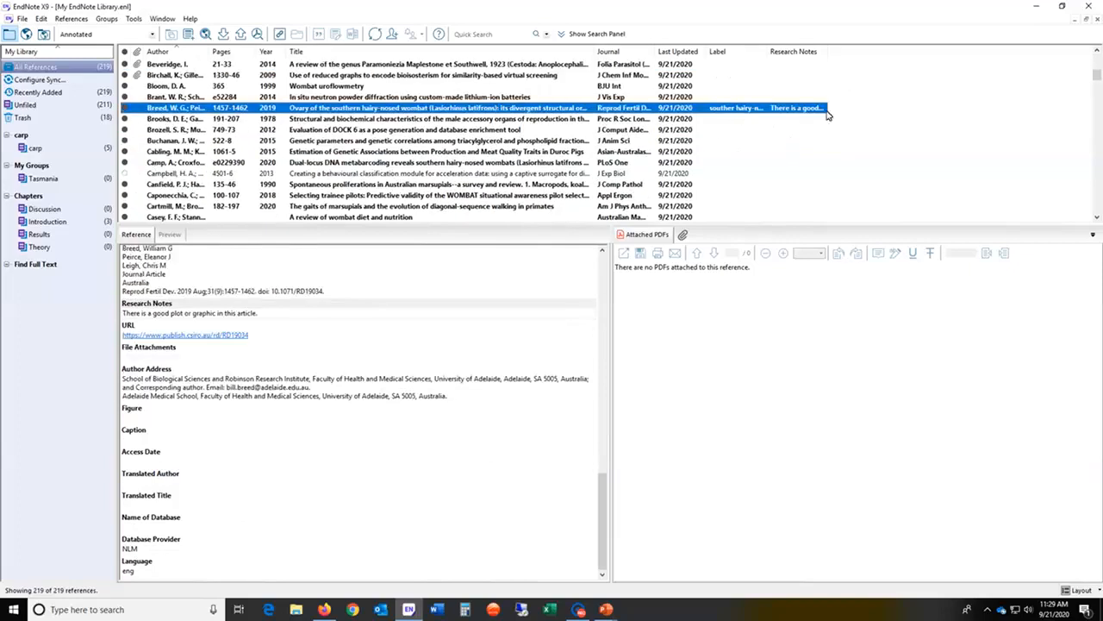
left_click_drag(826, 51, 1013, 51)
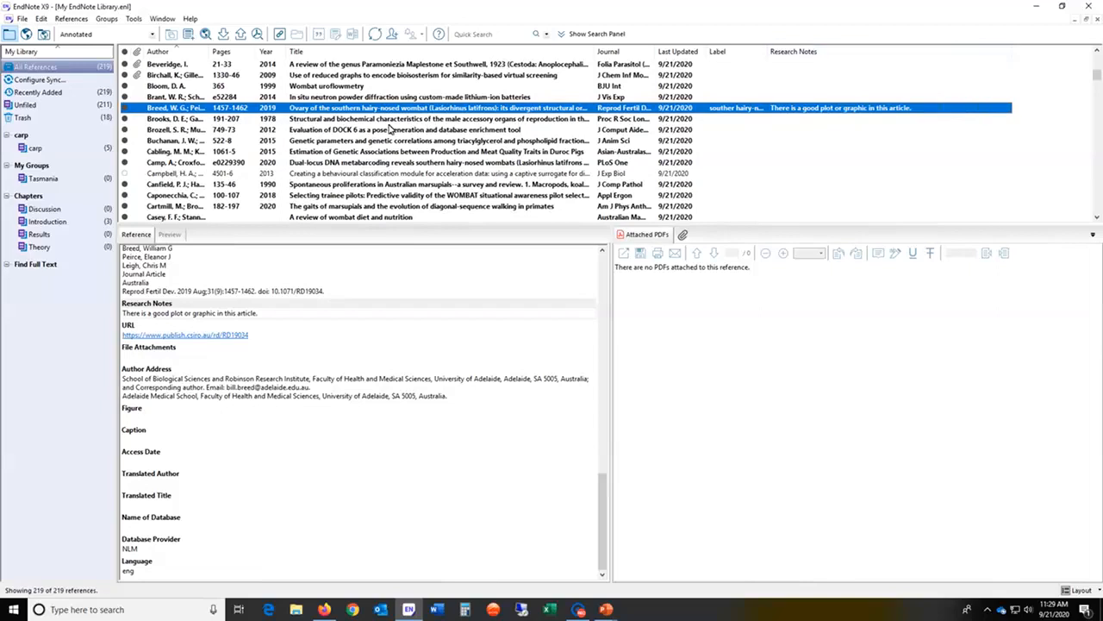
Step: Place a sticky note above the title in the PDF attached to "Hindgut fermentation in the wombats: two marsupial grazers"
scroll(366, 172, "up", 5)
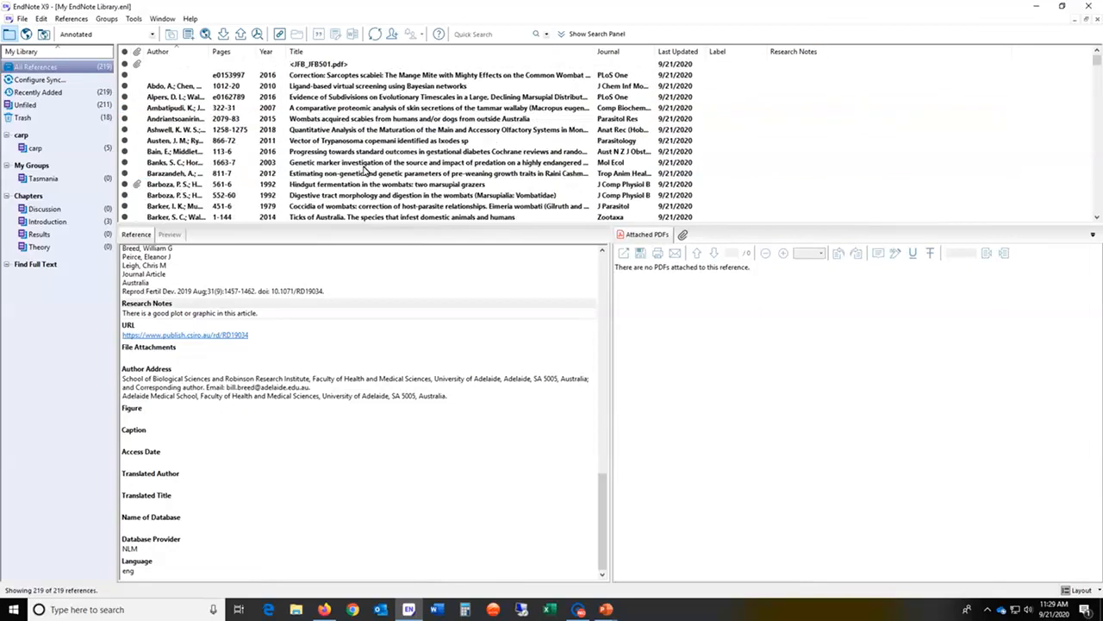
left_click(169, 184)
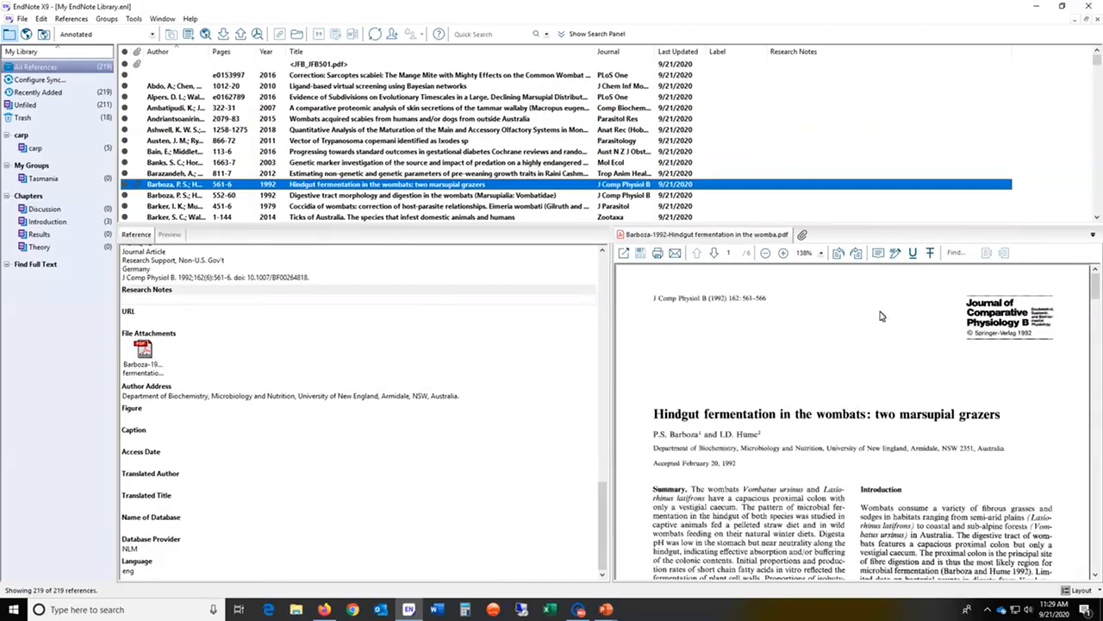
left_click(879, 255)
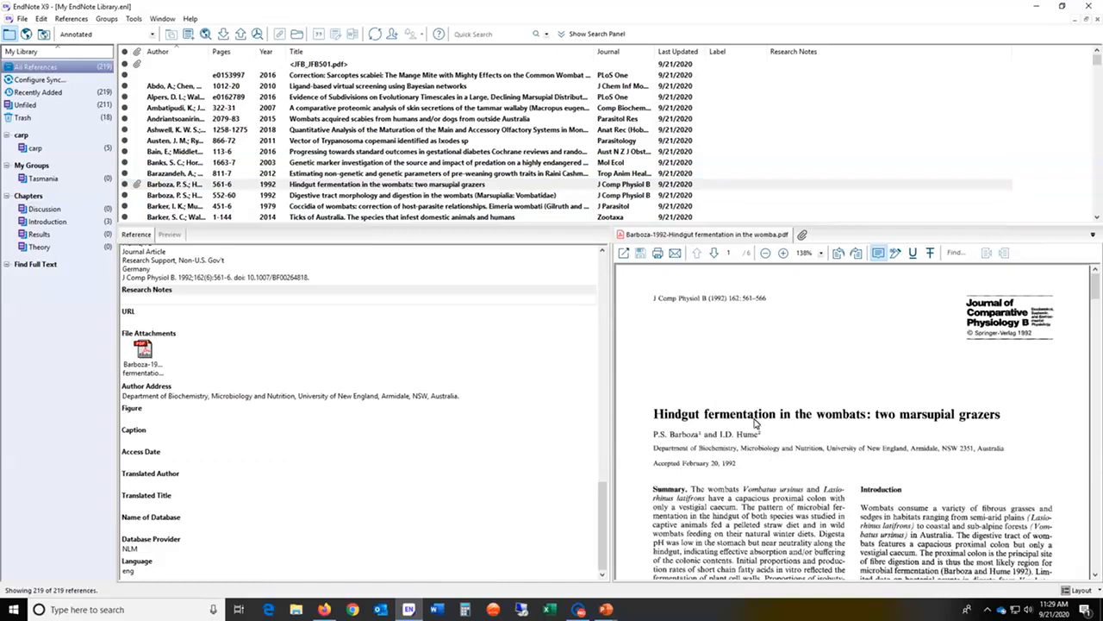
left_click(746, 378)
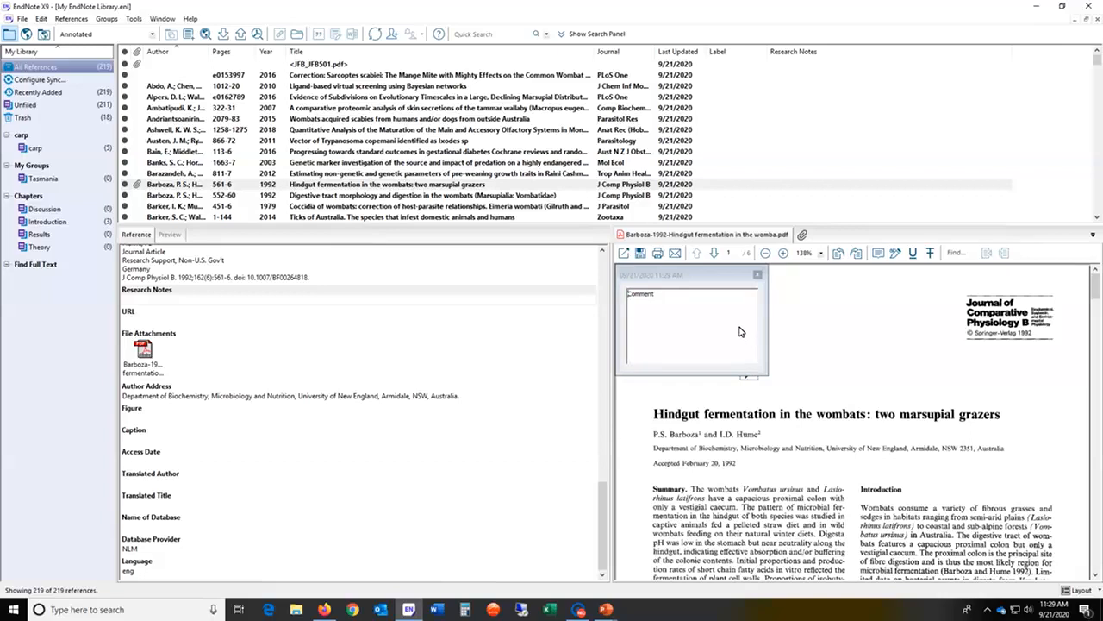
Step: Replace the sticky note's default text with "hairy nosed", close it, and reselect the reference to check the note
type("hairy not")
key("BackSpace")
type("sed")
key("shift+End")
key("Delete")
left_click(757, 276)
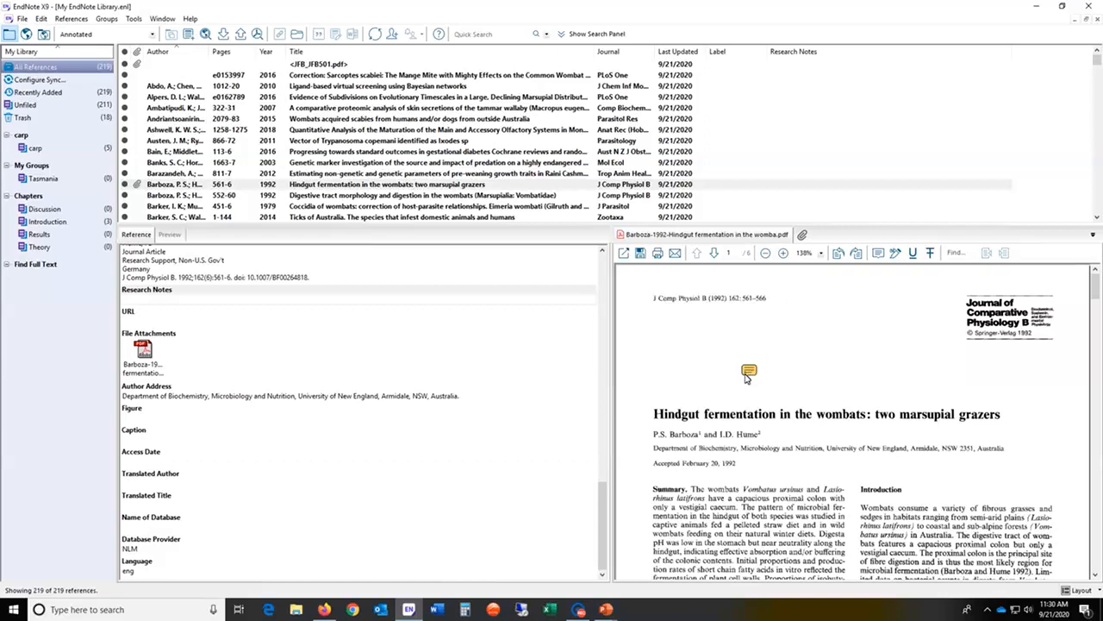
left_click(617, 194)
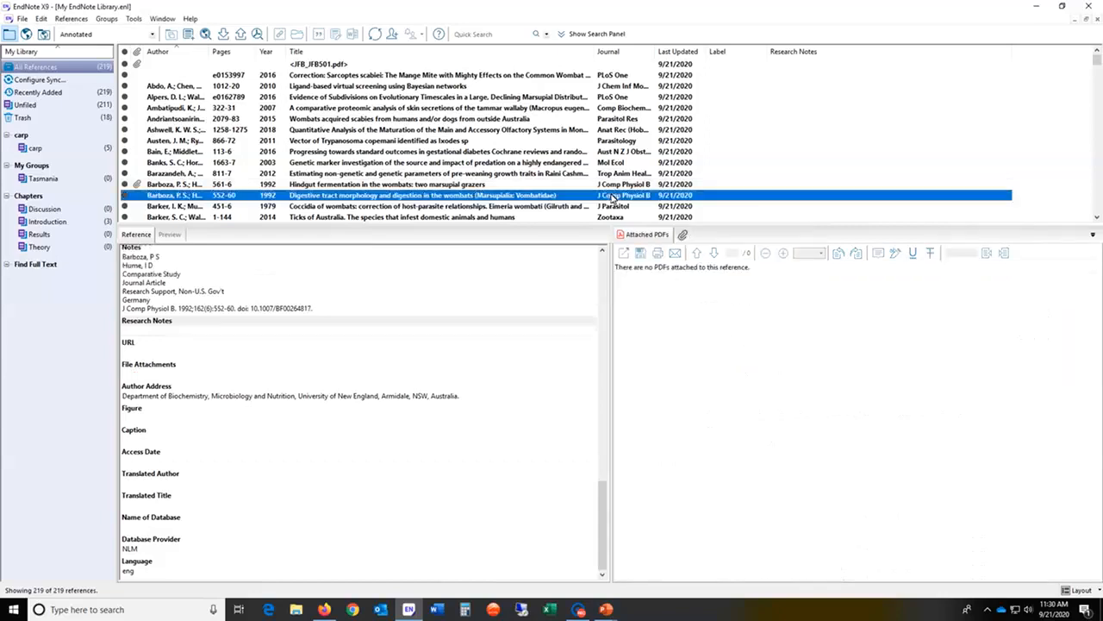
left_click(616, 184)
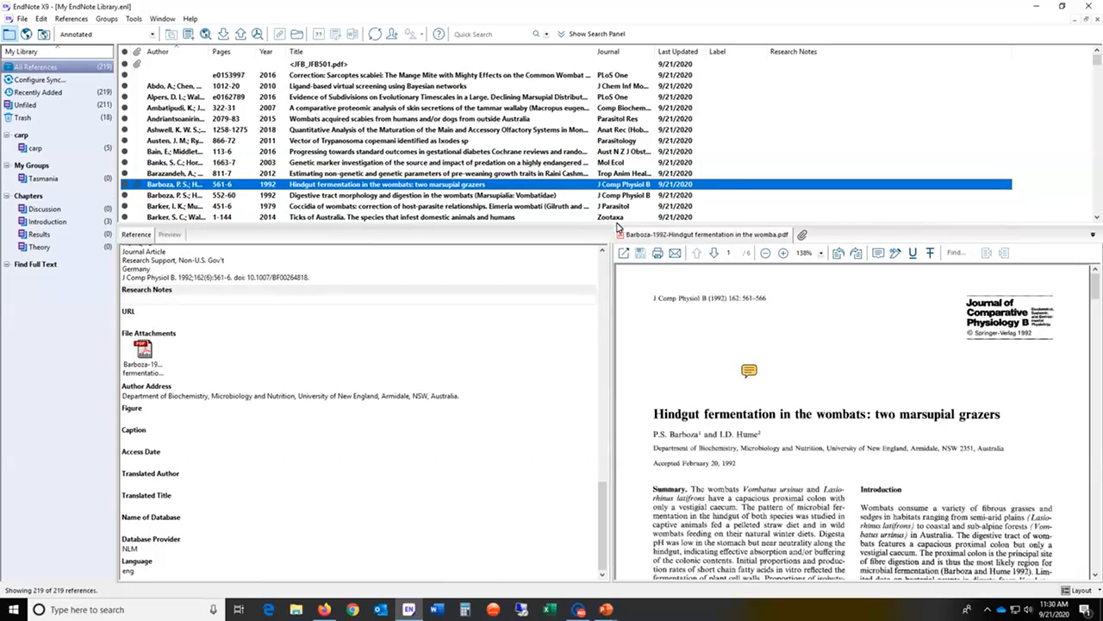
Step: Enlarge the reference list pane downwards and run a quick search of the library for "Tasmania"
left_click_drag(606, 226, 606, 312)
left_click(485, 33)
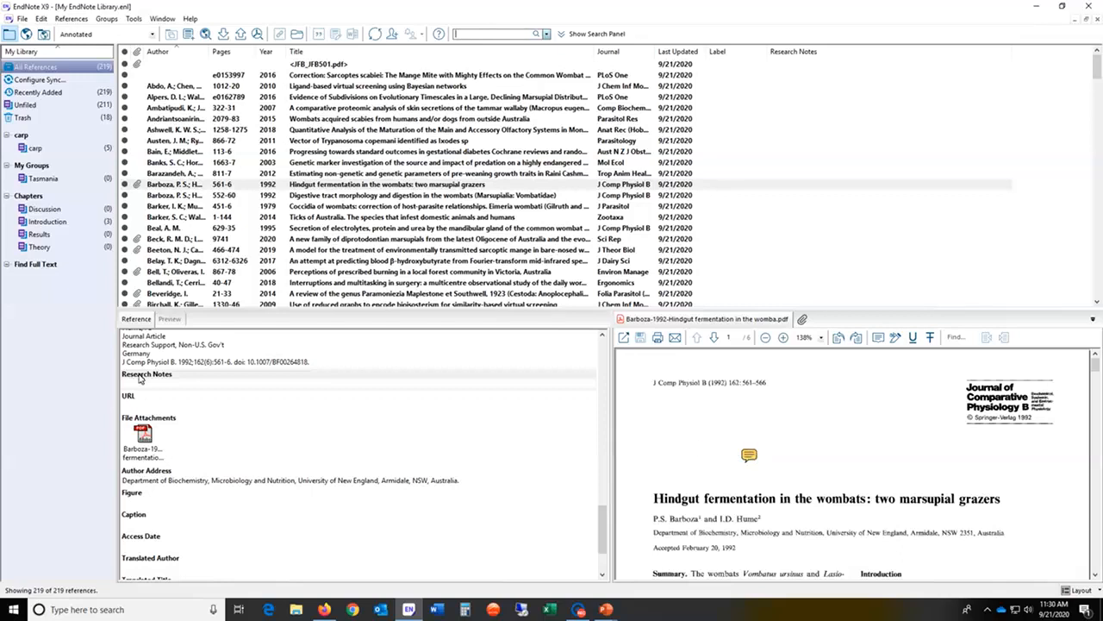
scroll(139, 386, "up", 5)
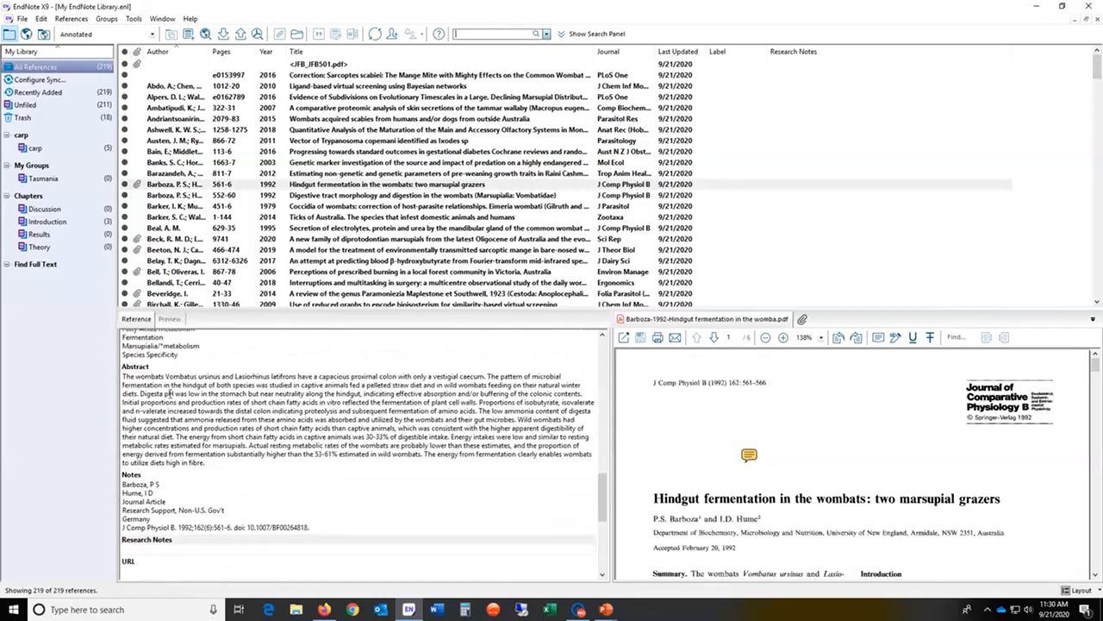
scroll(169, 392, "up", 3)
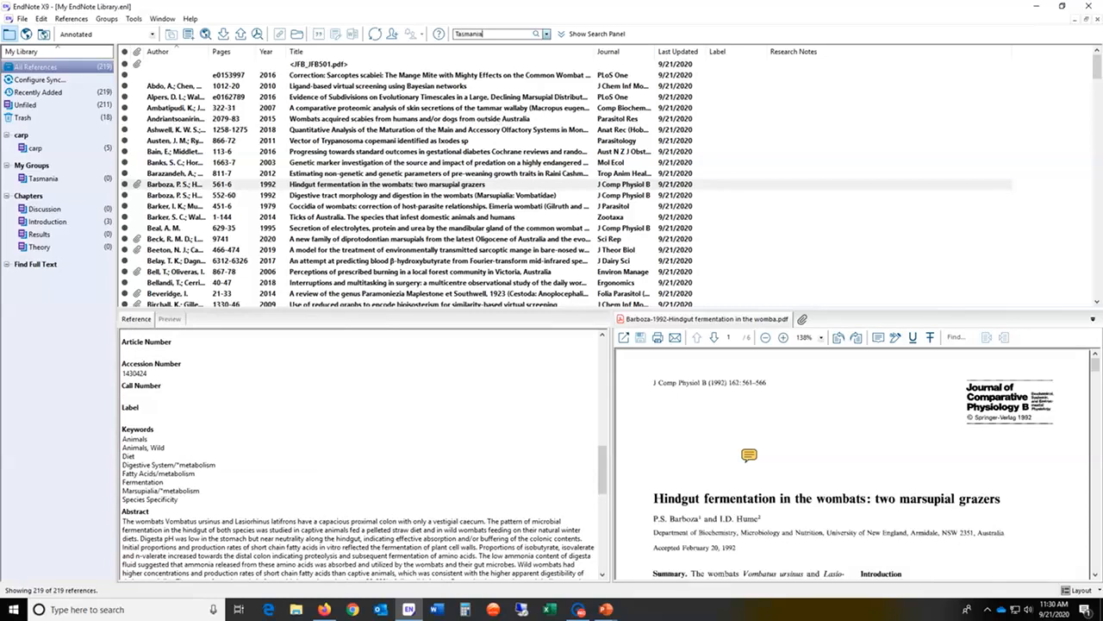
key("Return")
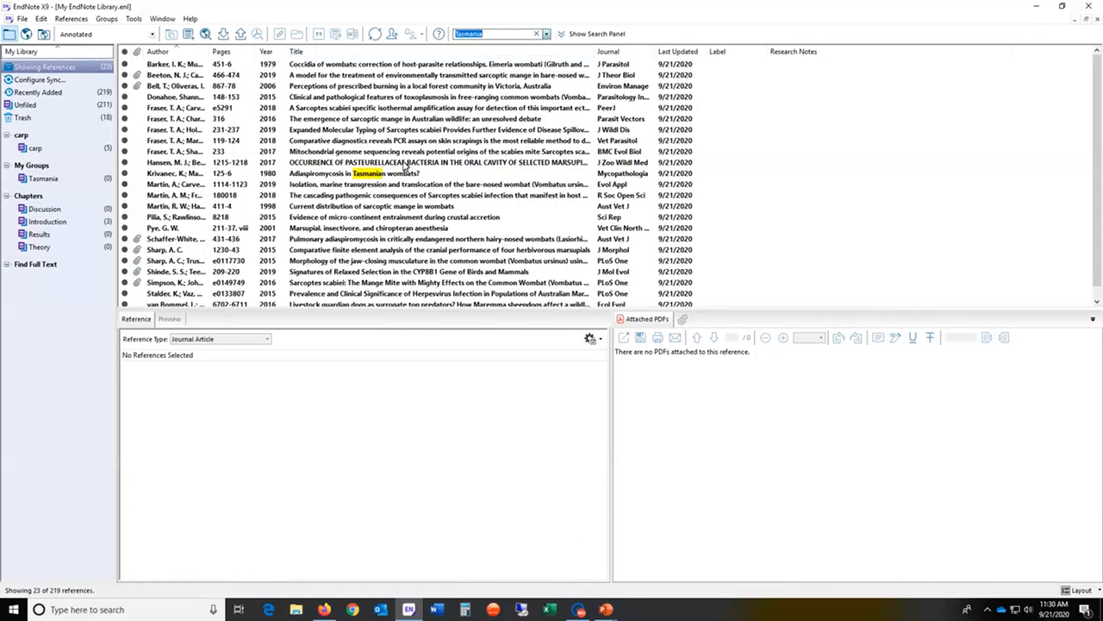
Step: Select all references found for "Tasmania" and add them to the Tasmania group under My Groups
left_click(404, 164)
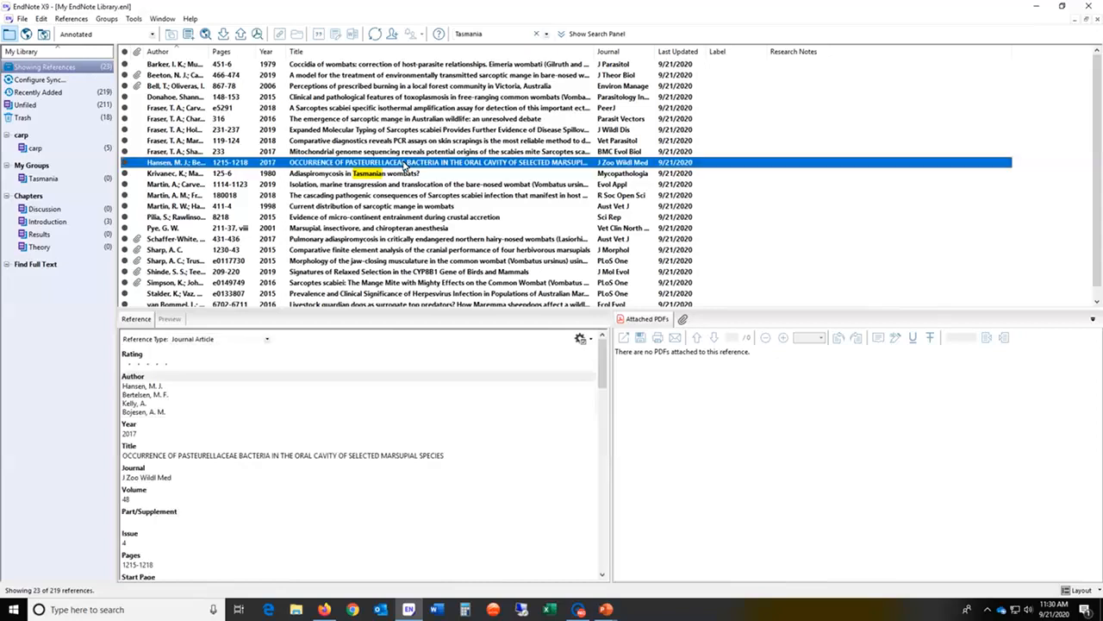
left_click(45, 20)
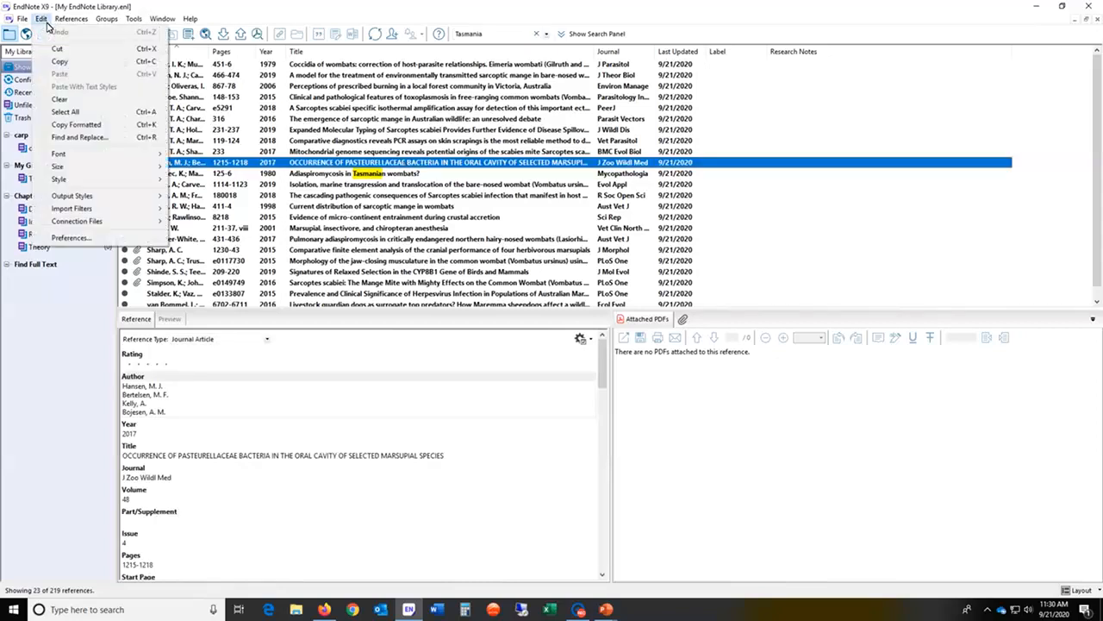
left_click(65, 111)
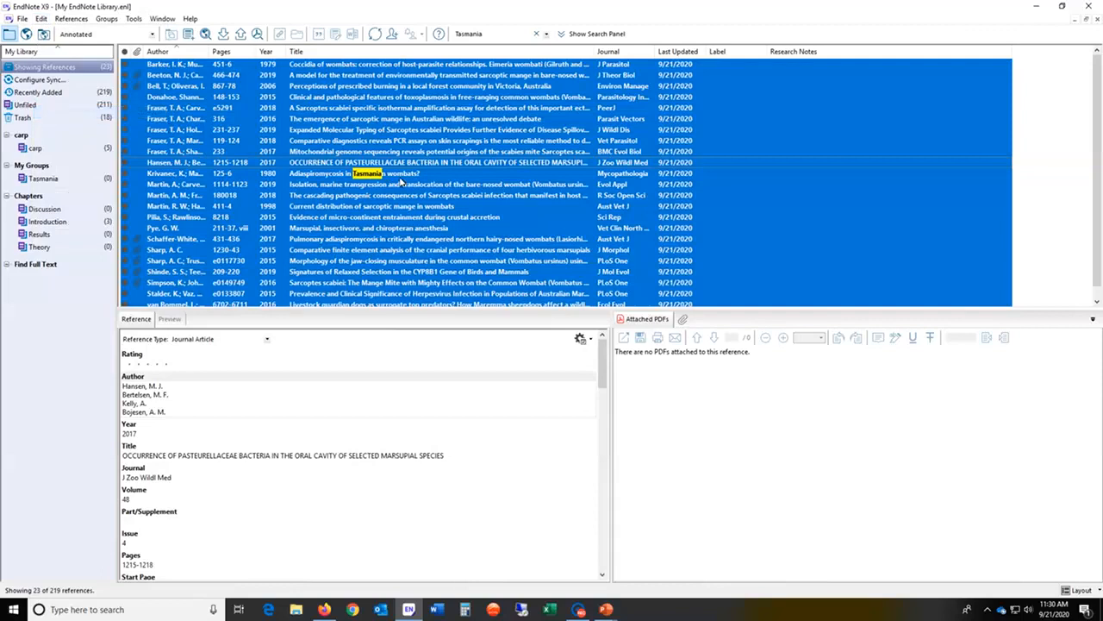
left_click_drag(442, 154, 46, 182)
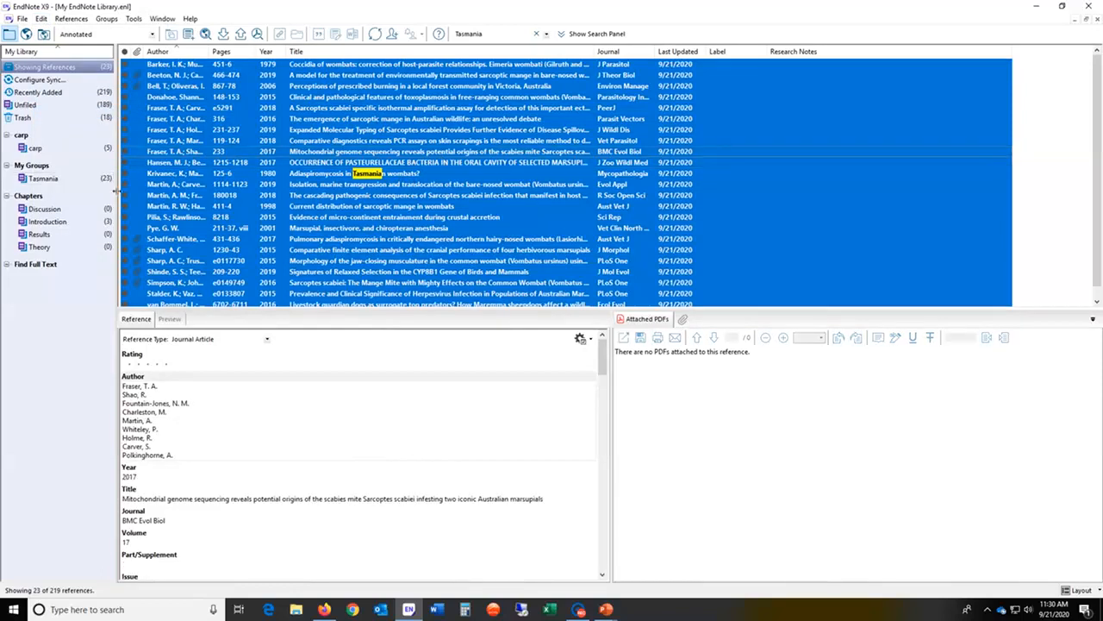
left_click(207, 197)
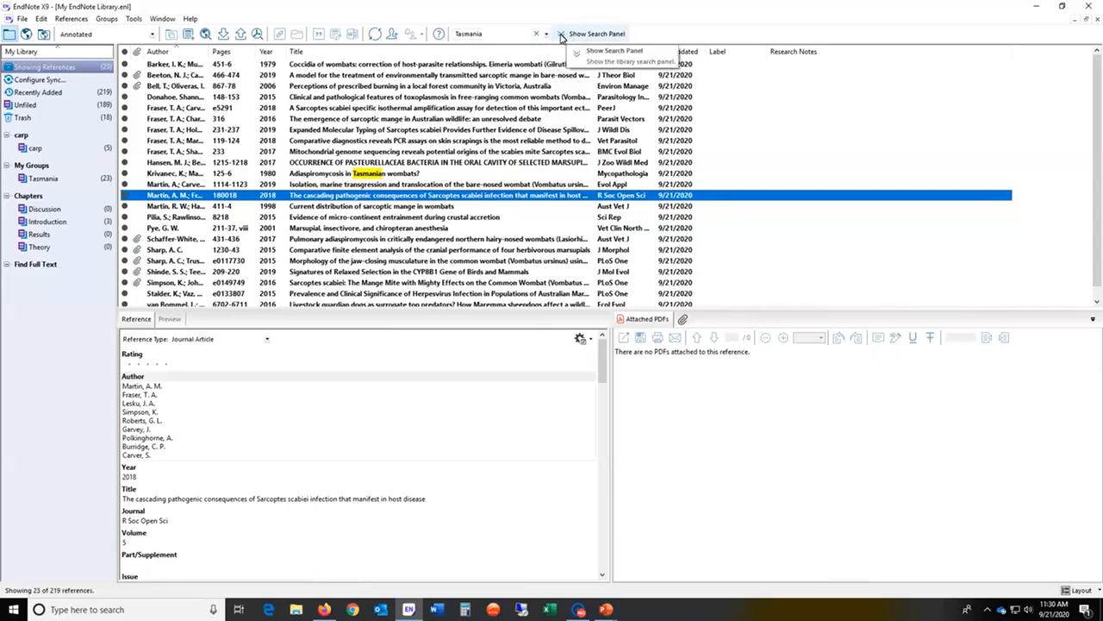
Step: Review the field choices for the first criterion of the library search panel and hide the panel again
left_click(561, 35)
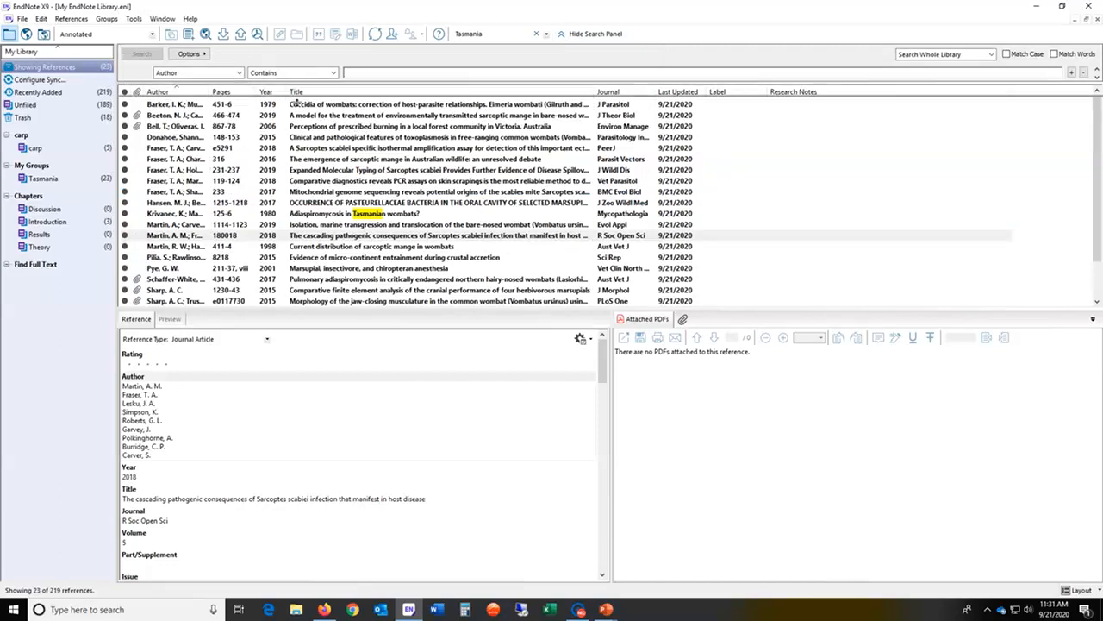
left_click(239, 73)
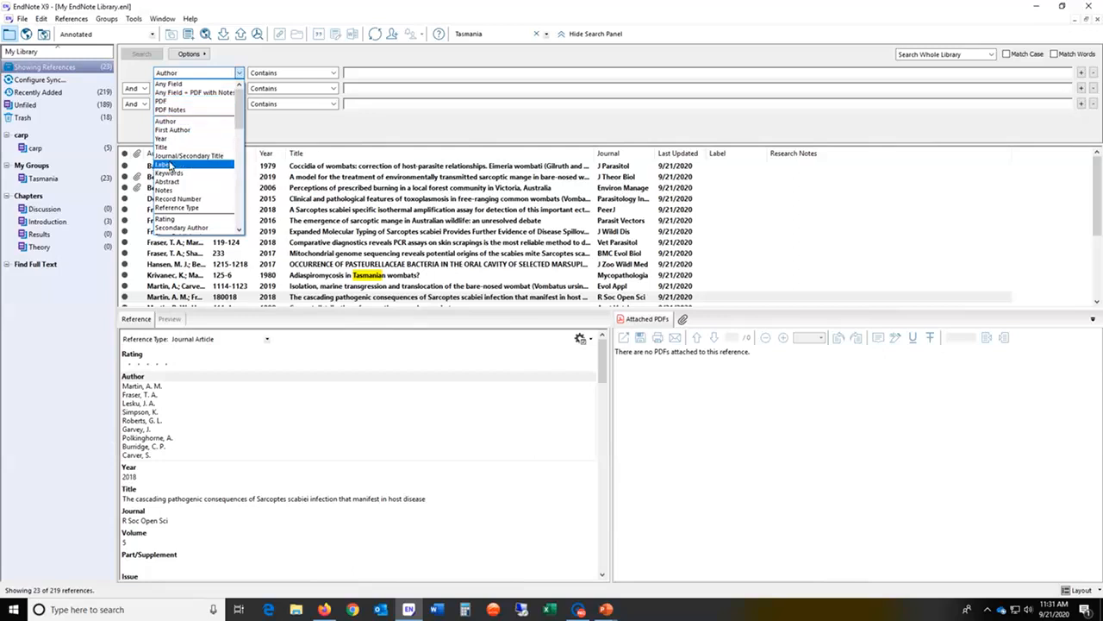
left_click(311, 62)
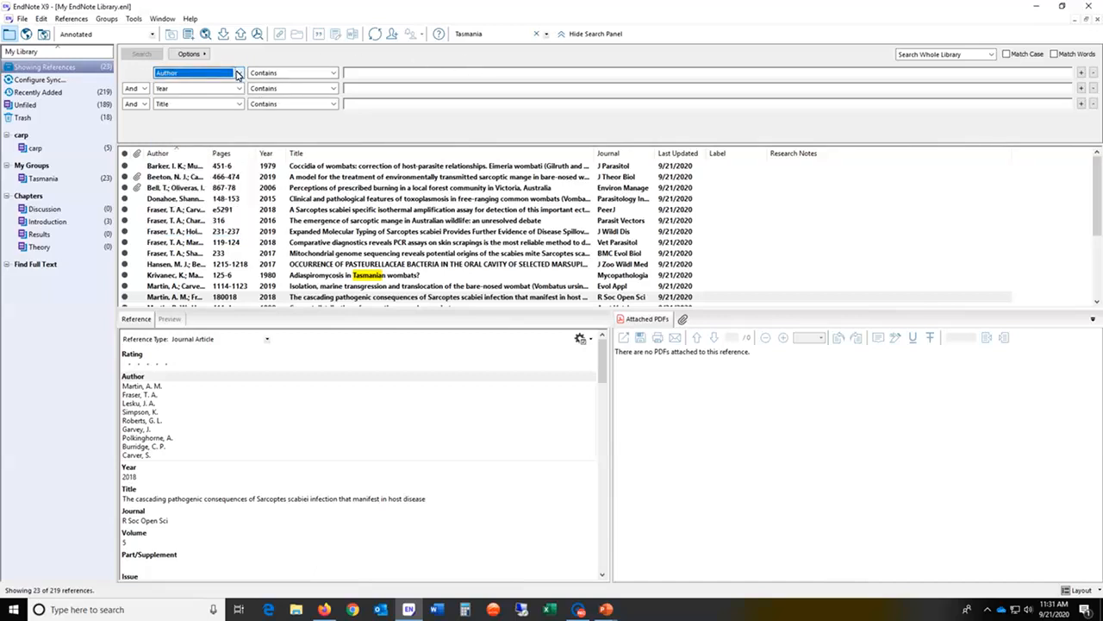
left_click(598, 32)
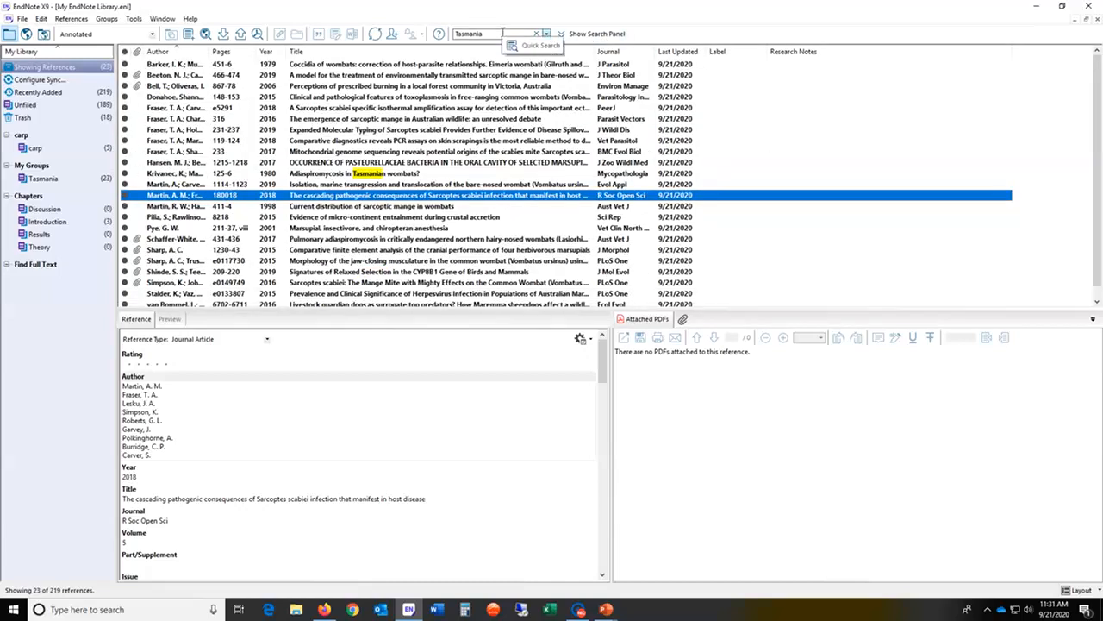